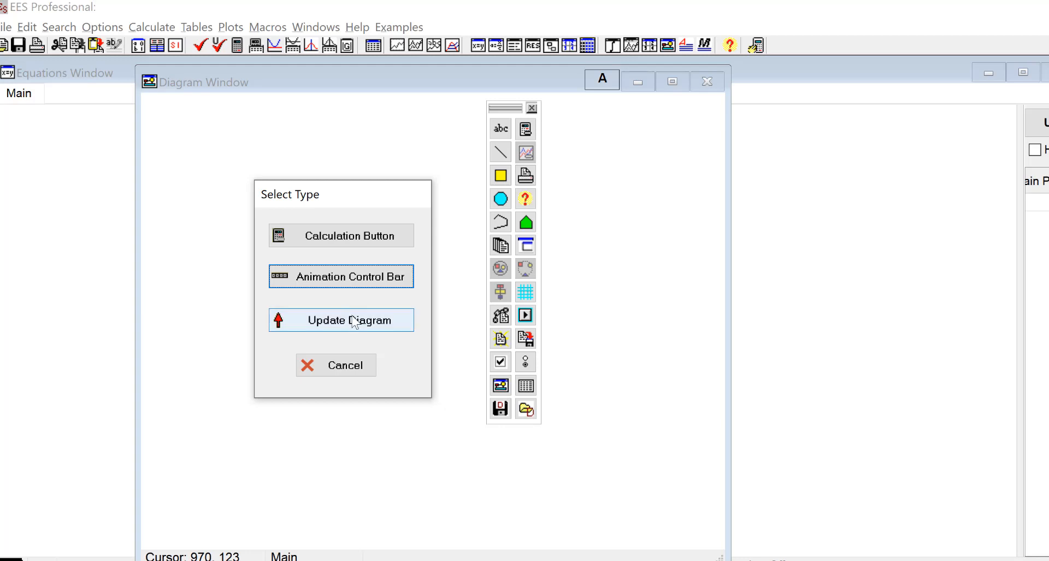
# Add an Update Diagram button and place it at the diagram's top-left
pyautogui.click(354, 322)
pyautogui.moveTo(186, 164); pyautogui.dragTo(192, 131)
pyautogui.click(218, 213)
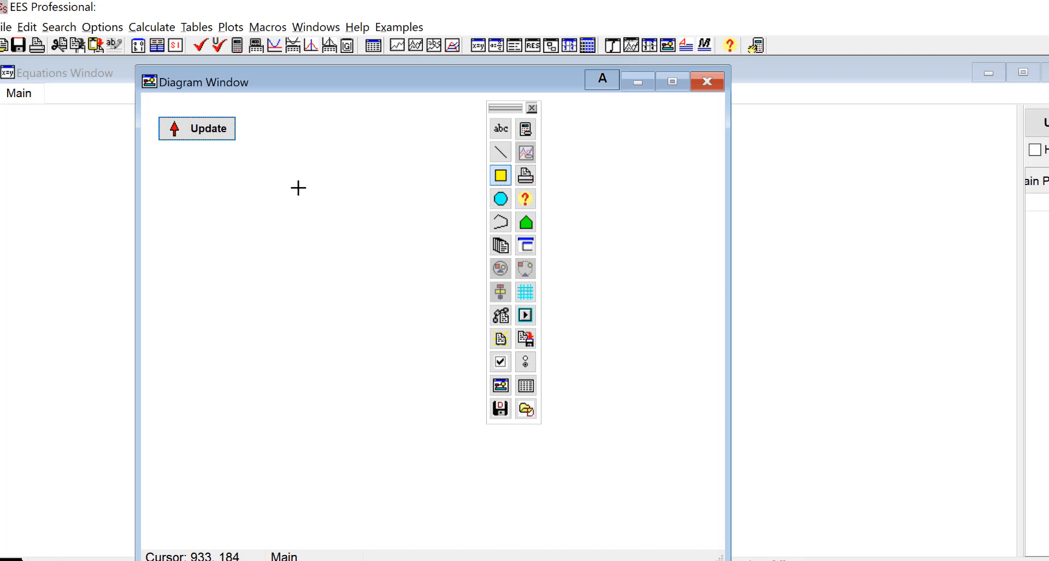
# Draw a rectangle in the middle of the diagram with a circle just below it
pyautogui.moveTo(298, 187); pyautogui.dragTo(409, 273)
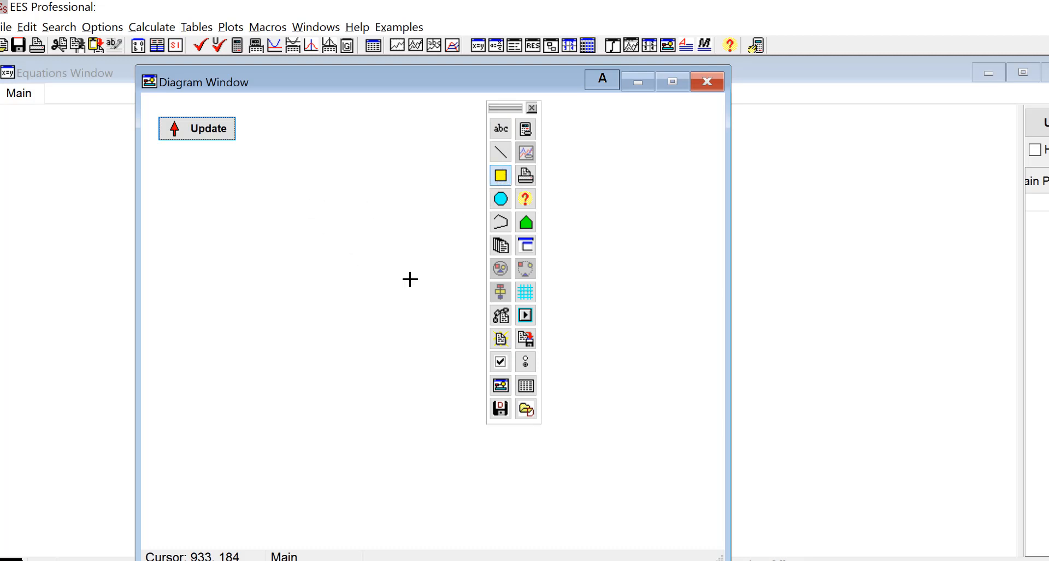
pyautogui.click(500, 198)
pyautogui.moveTo(321, 338); pyautogui.dragTo(435, 421)
pyautogui.moveTo(388, 384); pyautogui.dragTo(359, 366)
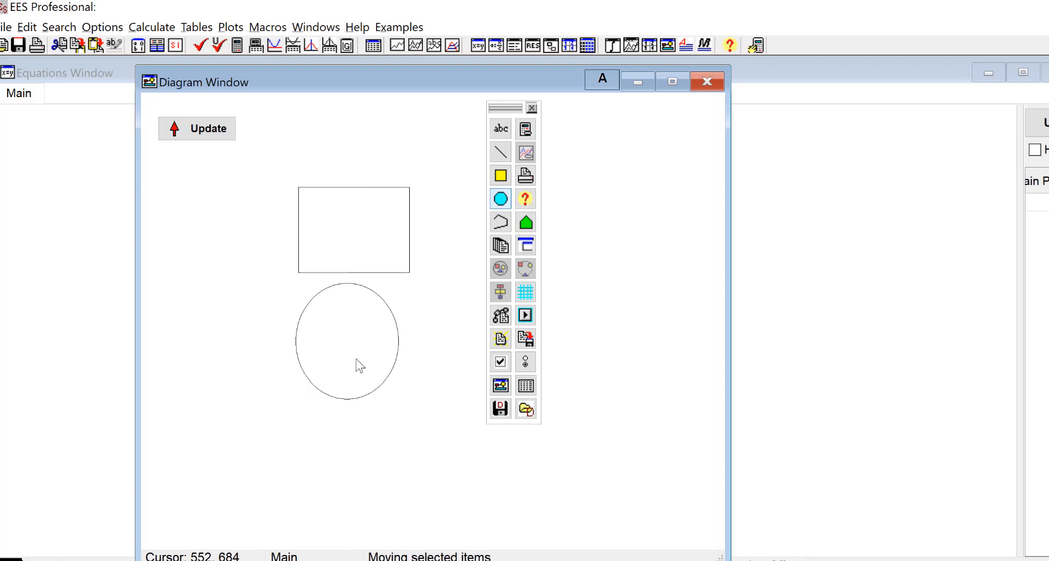
pyautogui.doubleClick(341, 245)
# Name the rectangle Rectangle and give it a red fill
pyautogui.click(836, 507)
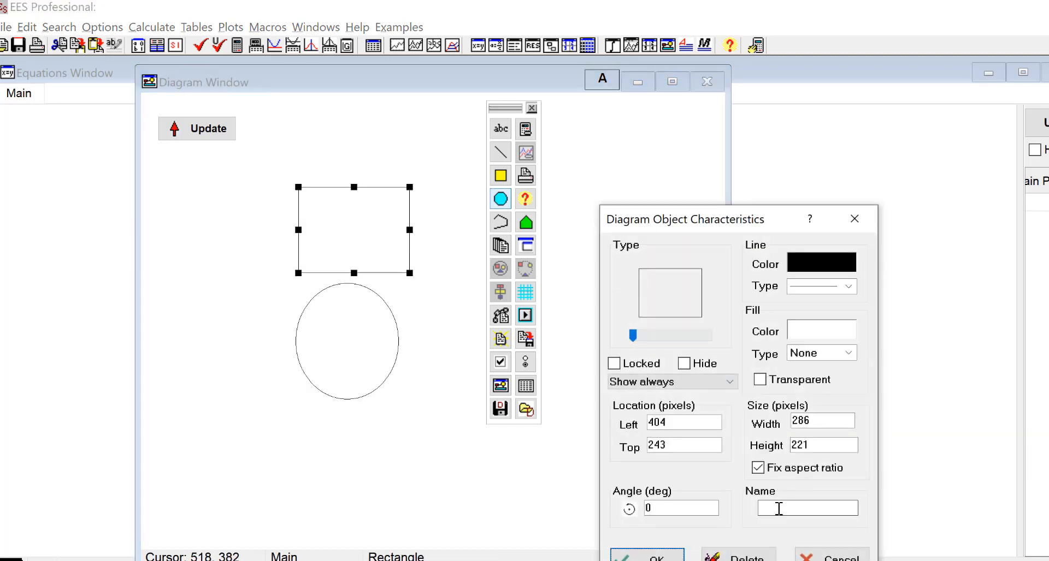
pyautogui.write('Rectangle')
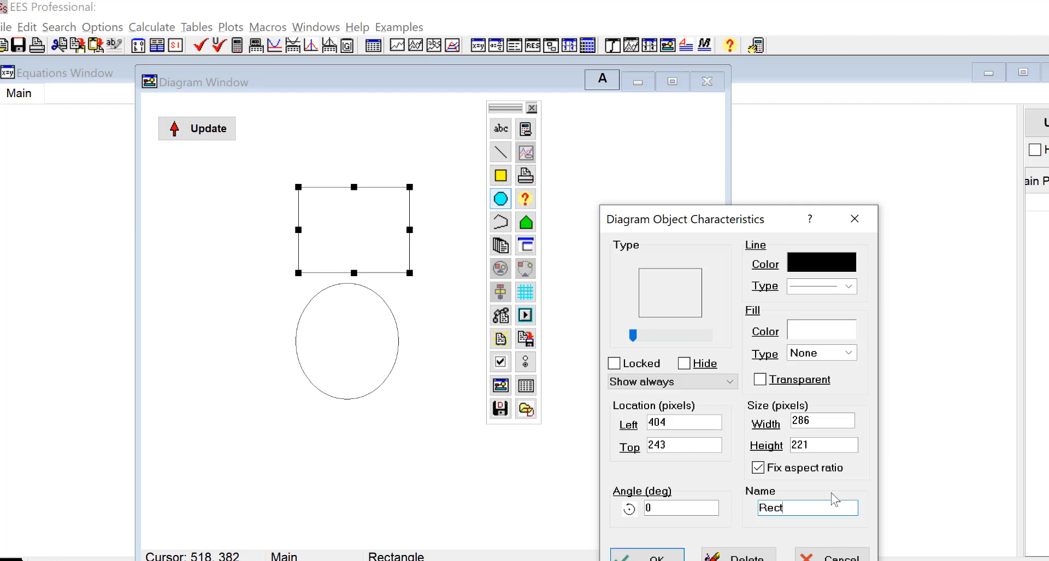
pyautogui.click(819, 332)
pyautogui.click(818, 405)
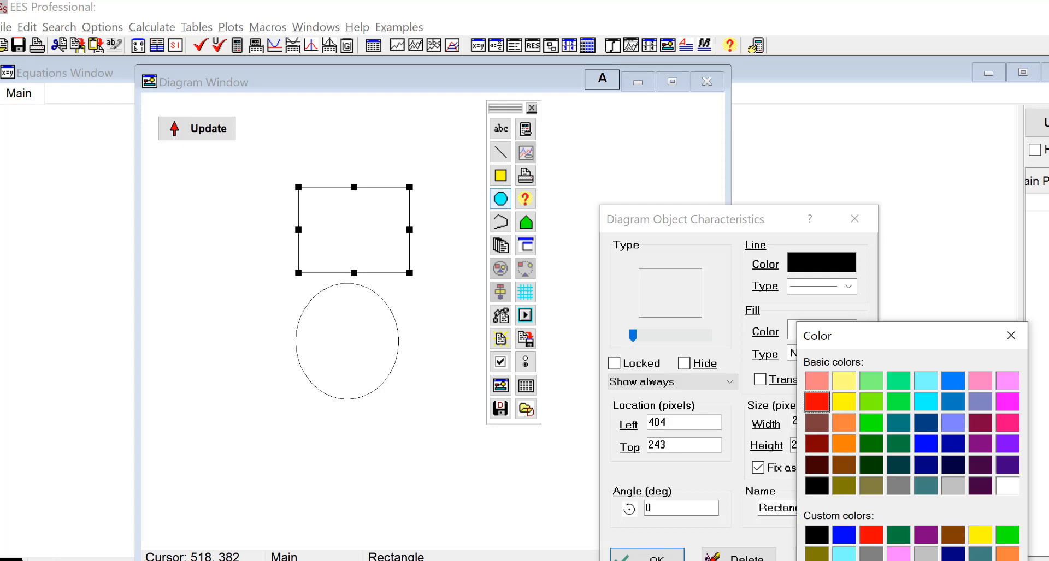
pyautogui.moveTo(891, 347); pyautogui.dragTo(797, 209)
pyautogui.click(758, 468)
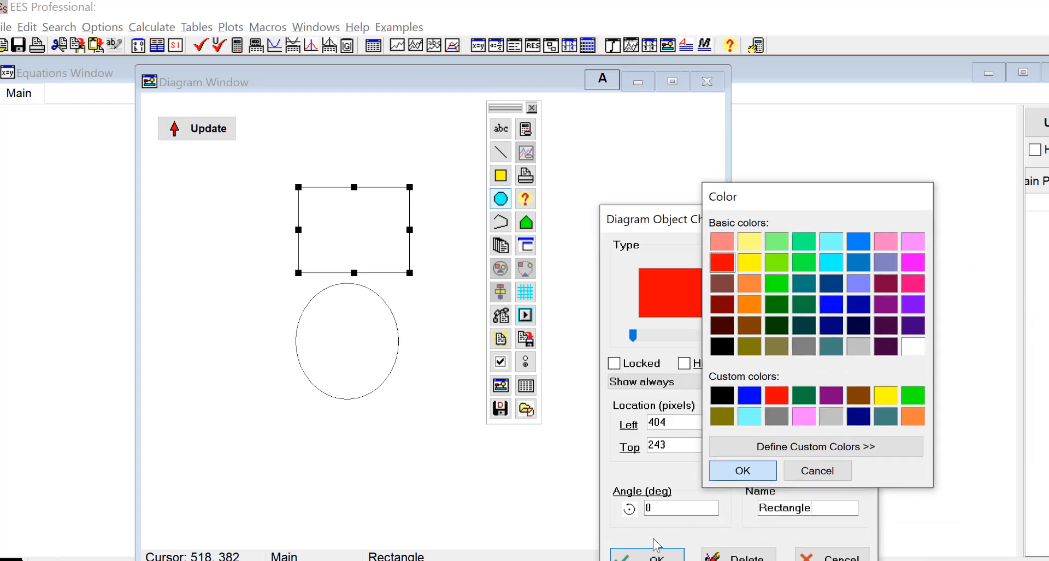
pyautogui.click(650, 557)
# Nudge the circle, name it Circle and give it a yellow fill
pyautogui.moveTo(382, 352); pyautogui.dragTo(392, 363)
pyautogui.doubleClick(392, 363)
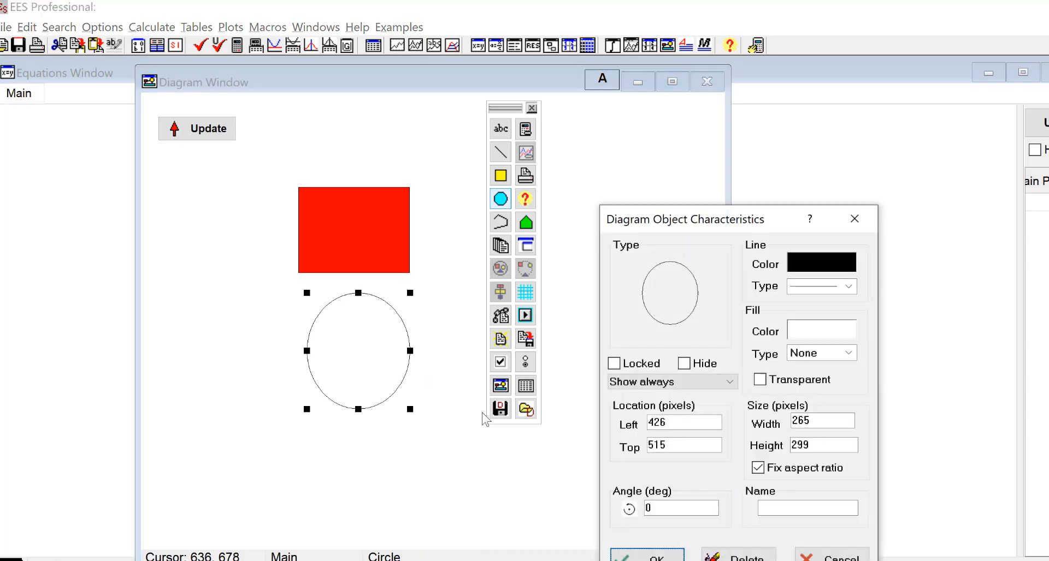
pyautogui.click(789, 508)
pyautogui.write('Circle')
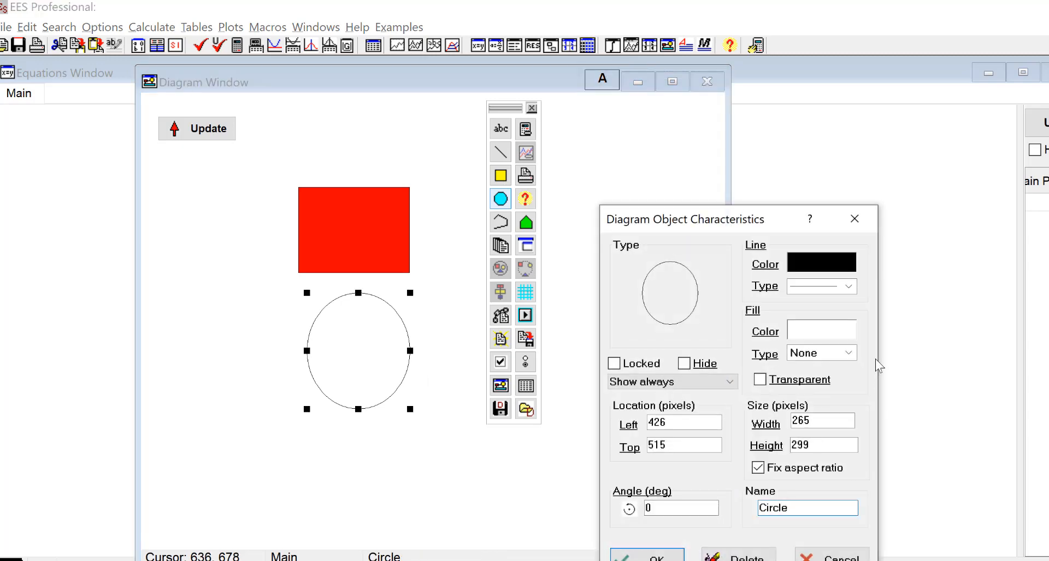
pyautogui.click(822, 329)
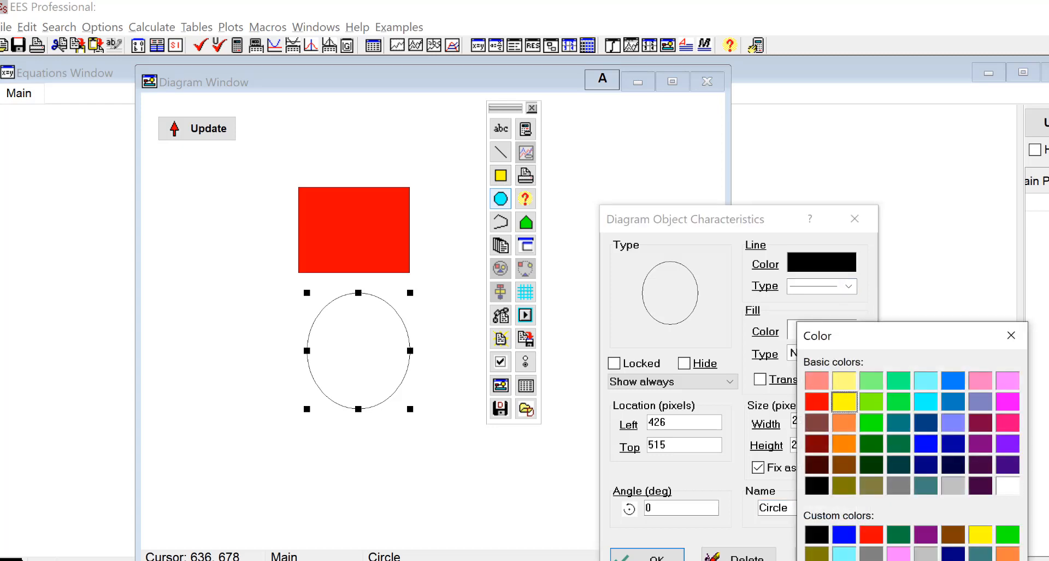
pyautogui.moveTo(847, 334); pyautogui.dragTo(743, 260)
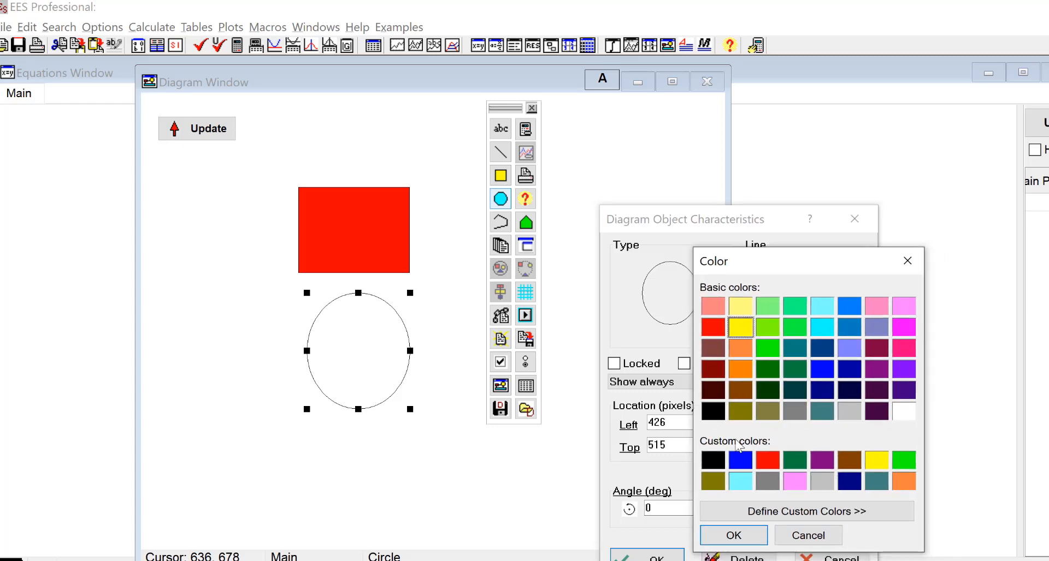
pyautogui.click(733, 536)
pyautogui.click(648, 556)
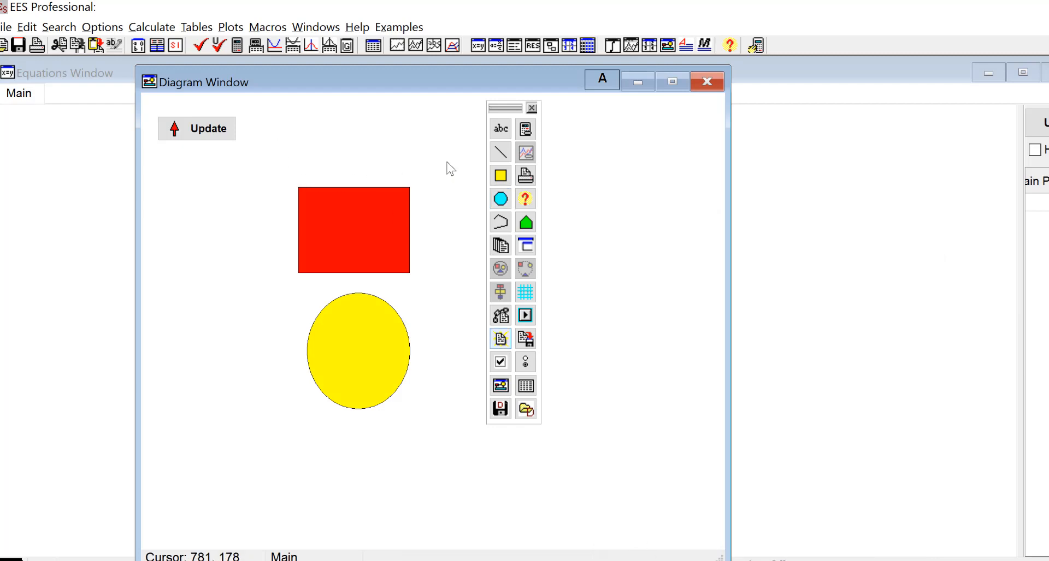
# Add a text item as a new string input variable control$ and edit its string list
pyautogui.click(504, 132)
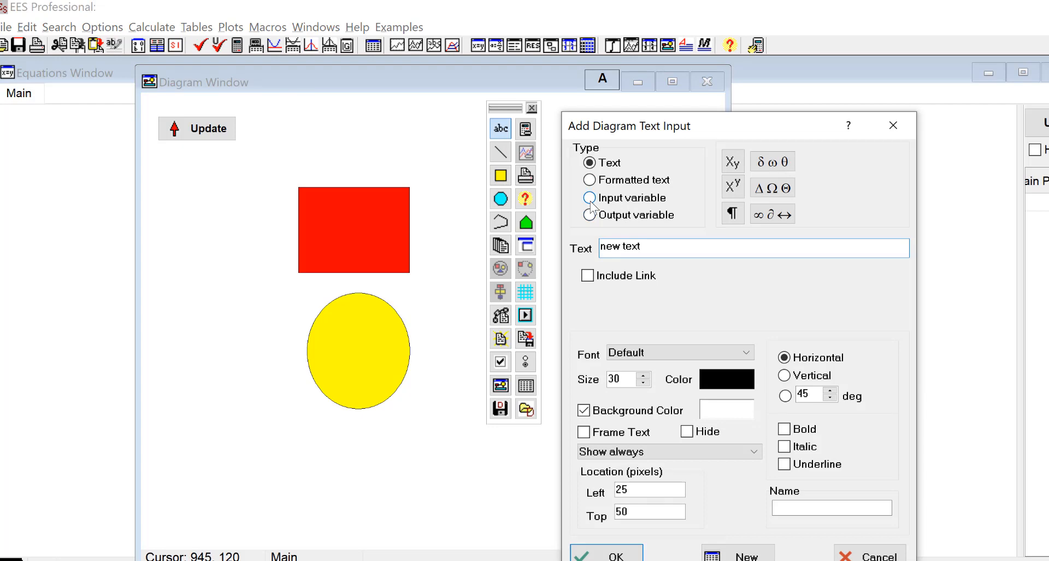
pyautogui.click(595, 202)
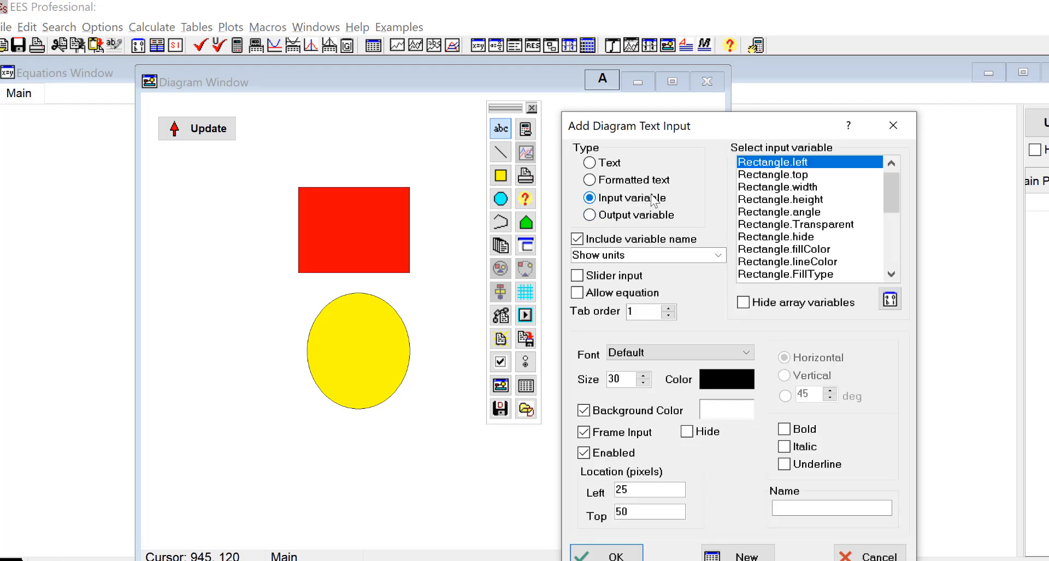
pyautogui.moveTo(894, 195); pyautogui.dragTo(894, 271)
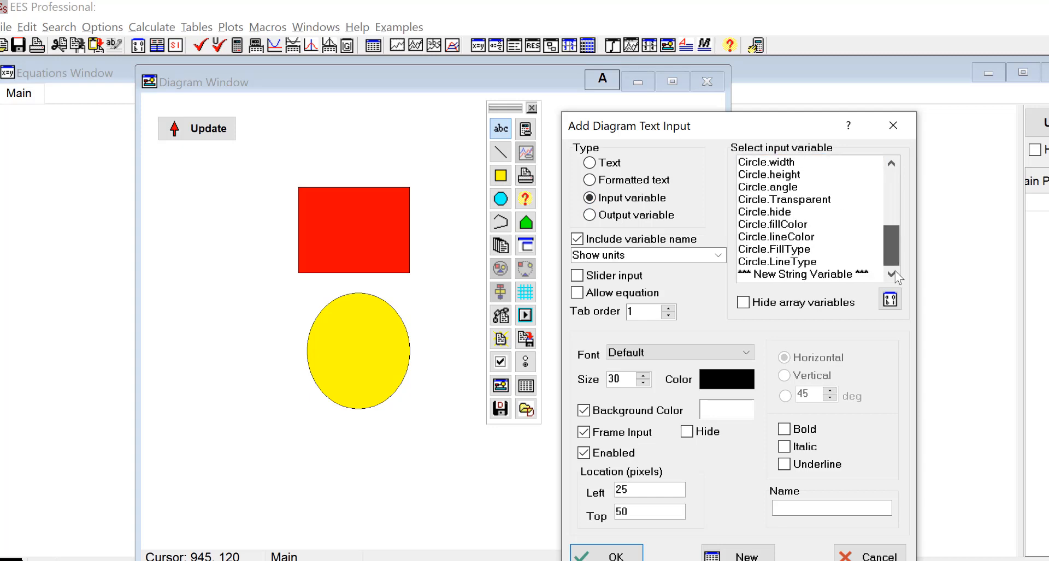
pyautogui.click(819, 276)
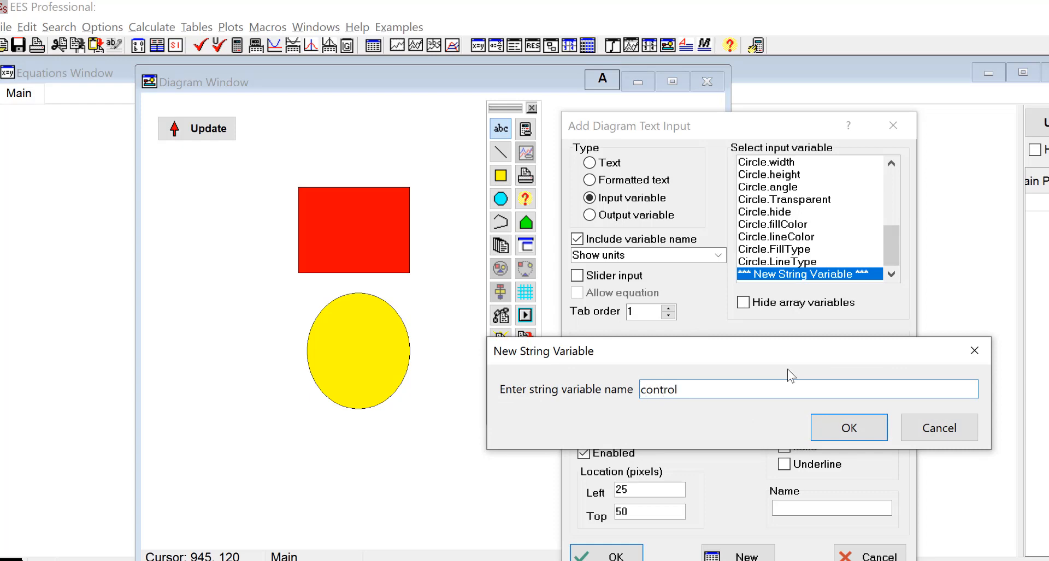
pyautogui.click(878, 438)
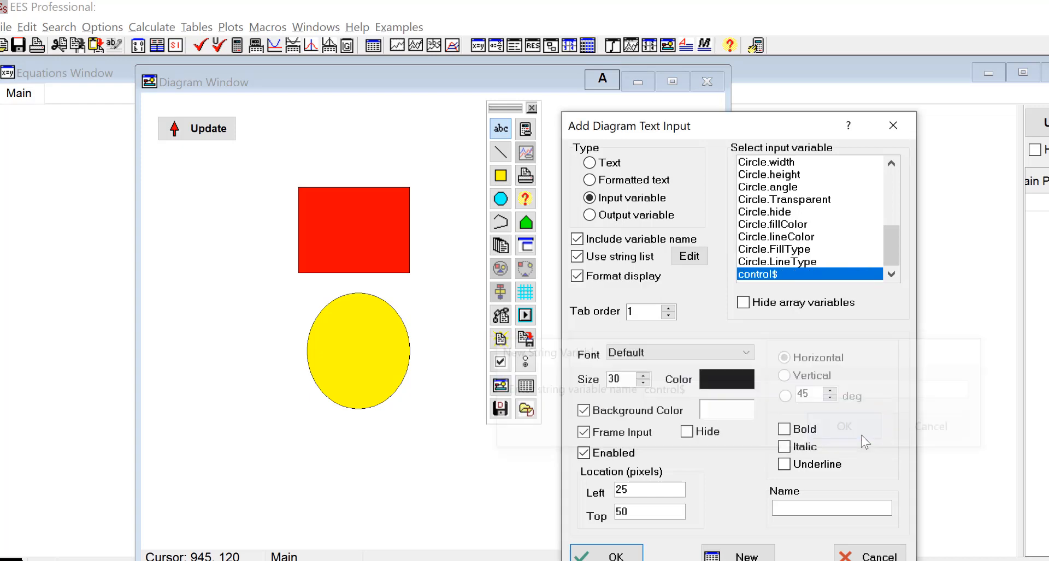
pyautogui.click(690, 257)
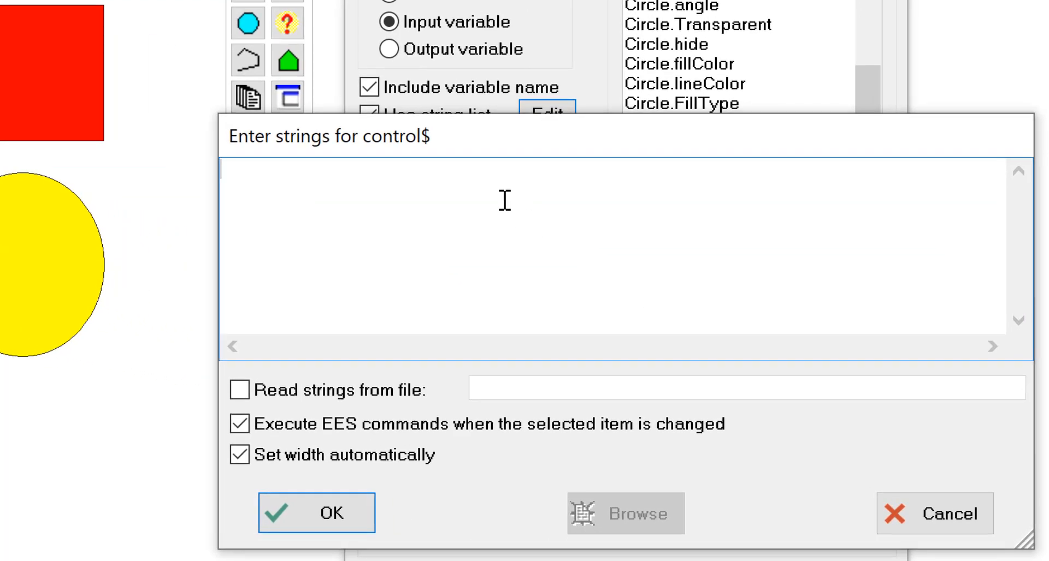
# Enter choices Rectangle//Rectangle.Show;Circle.Hide; and Circle//Circle.Show;Rectangle.Hide; for control$
pyautogui.write('Re')
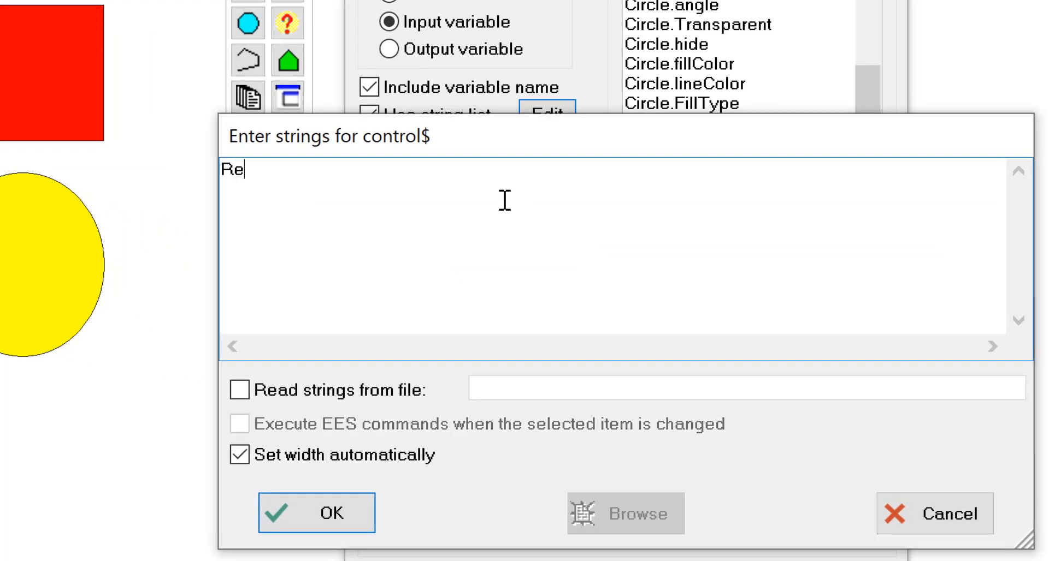
pyautogui.write('ctangle/')
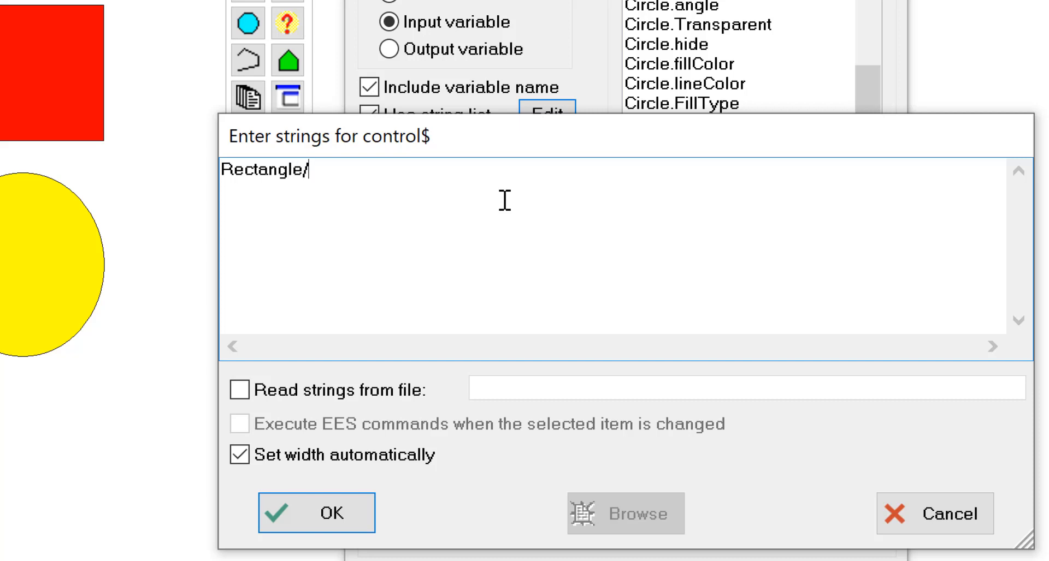
pyautogui.write('/Recn')
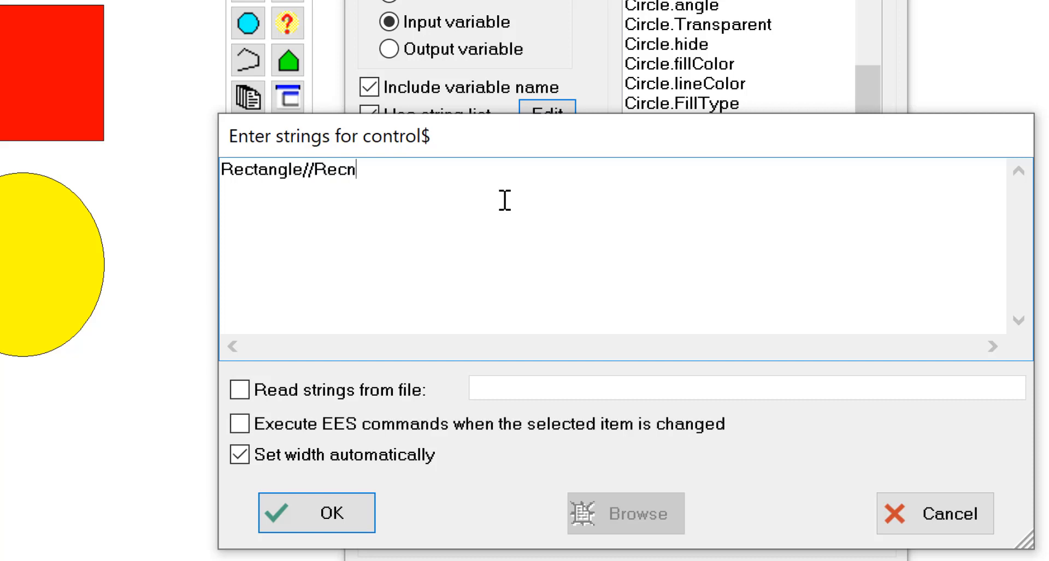
pyautogui.press('BackSpace')
pyautogui.write('tangle.Show;C')
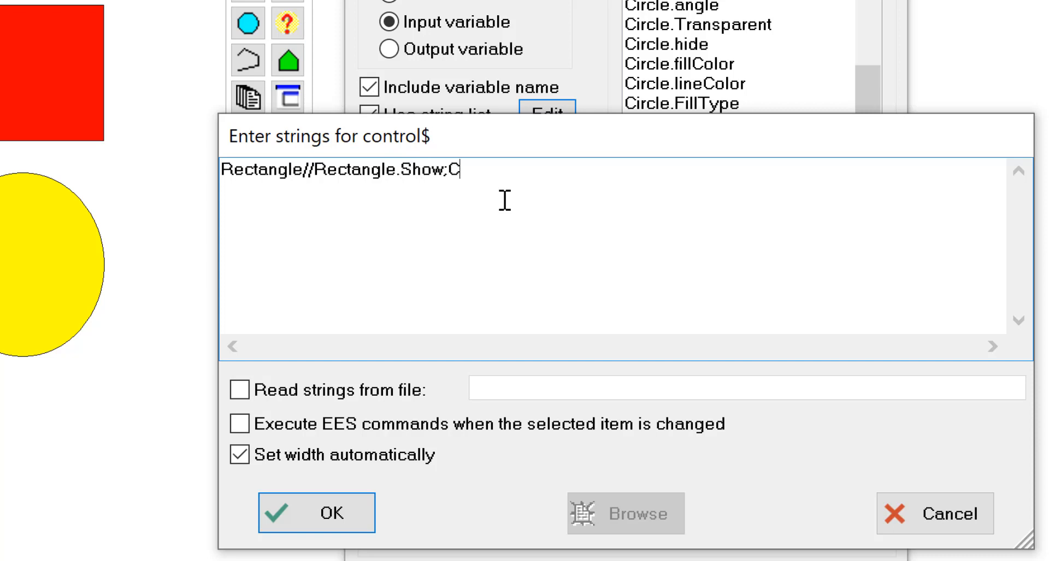
pyautogui.write('ircle.Hide;')
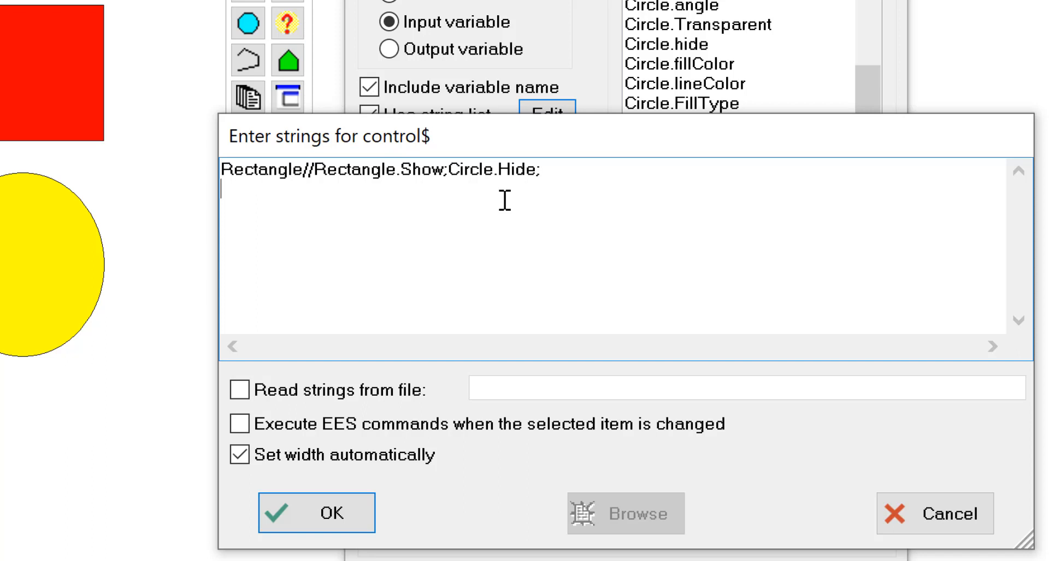
pyautogui.write('Circle//')
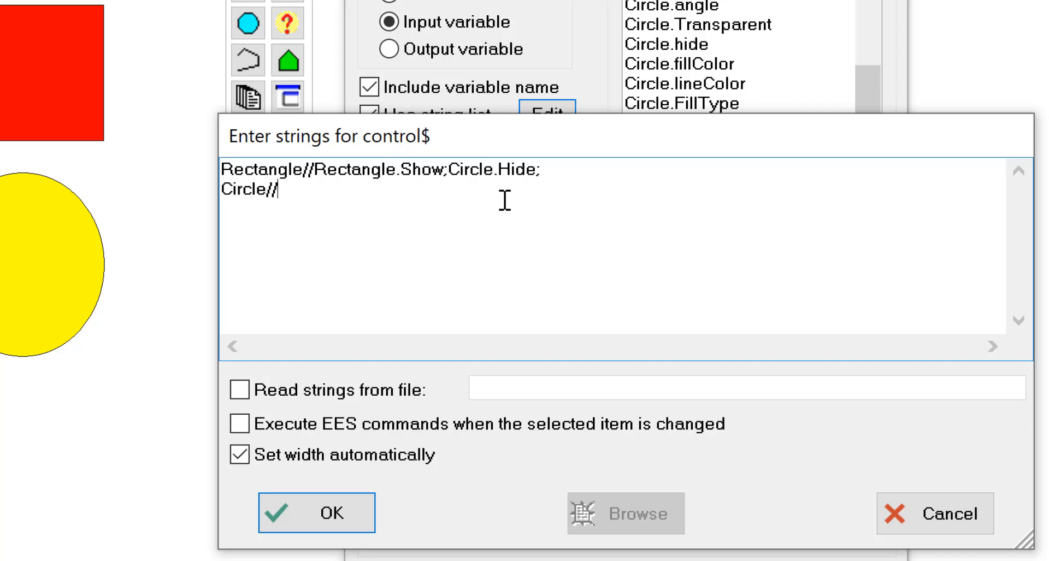
pyautogui.write('Circle.Show/')
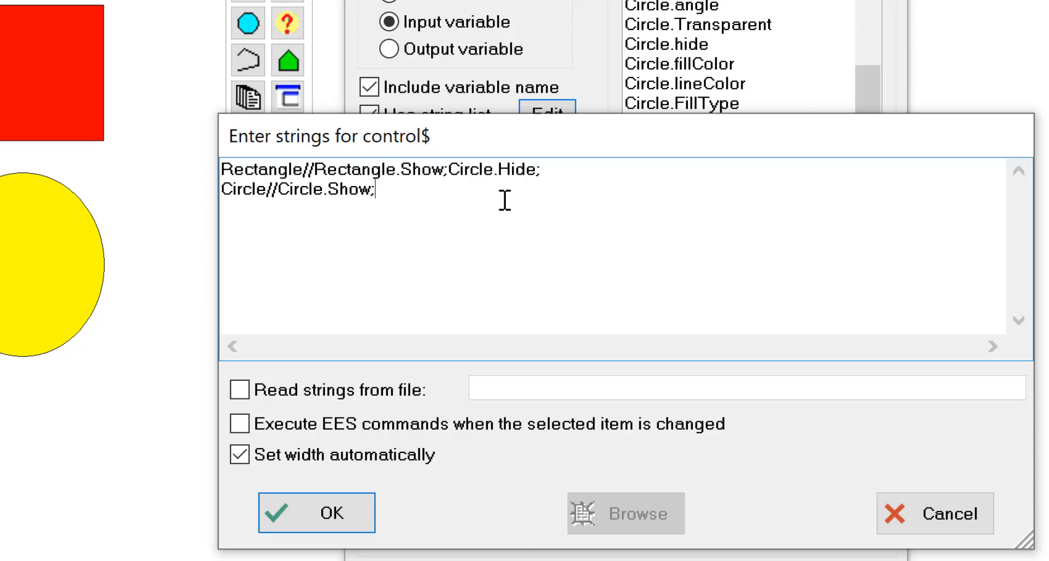
pyautogui.write('Rectangle')
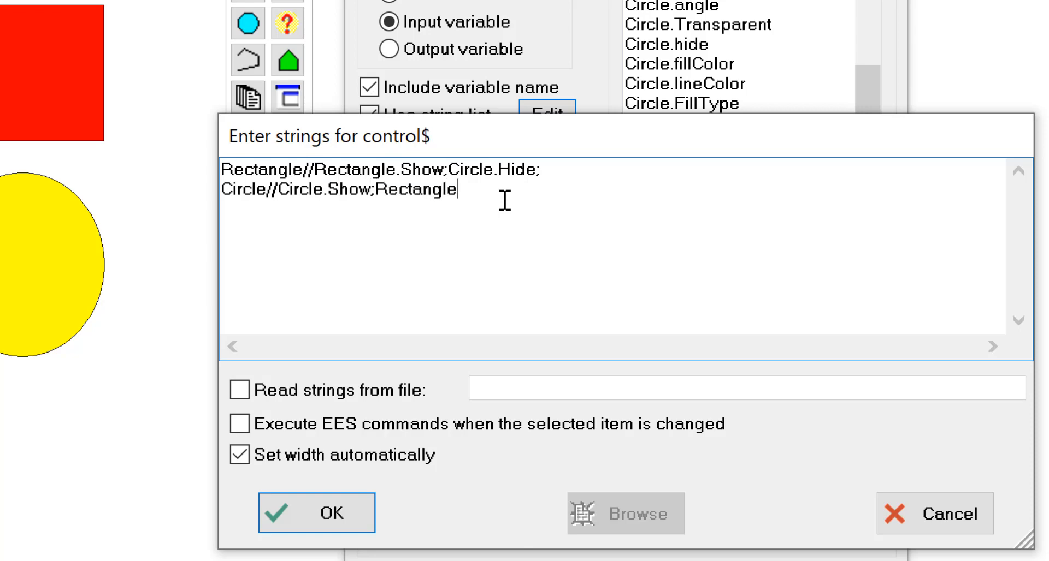
pyautogui.write('.Hide;')
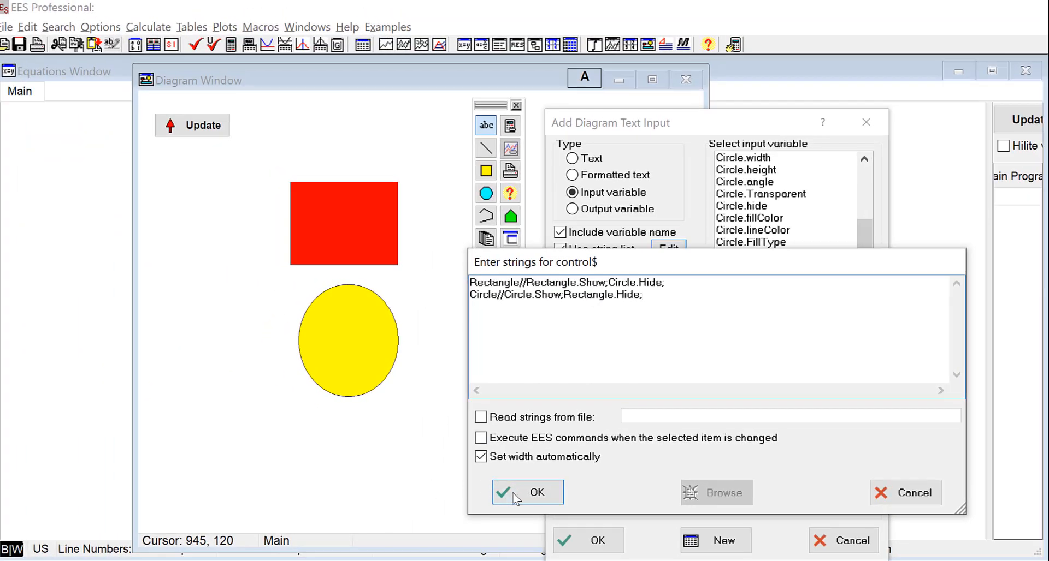
pyautogui.click(511, 494)
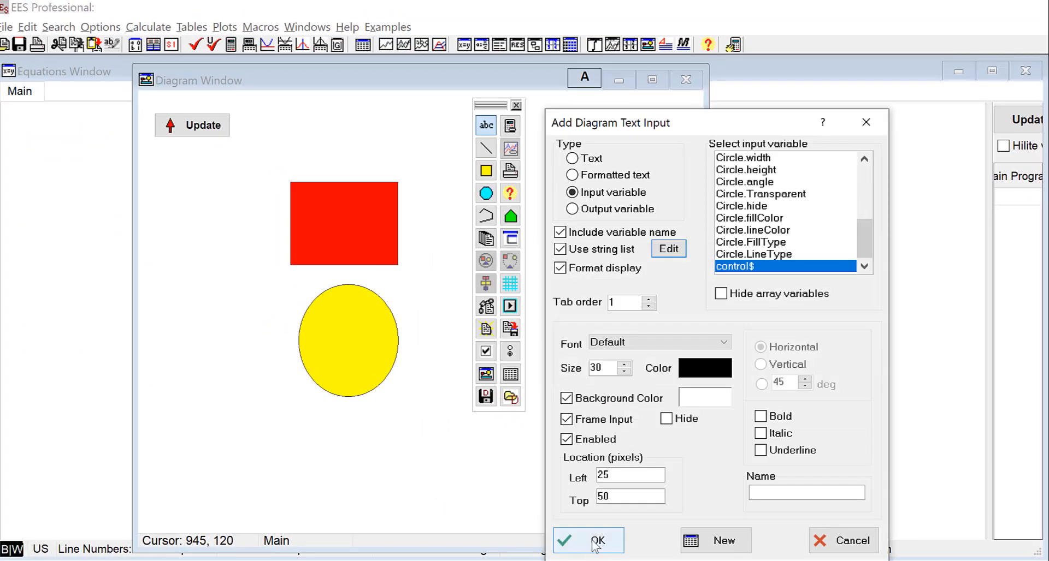
# Place the control$ input below the Update button and turn off 'Include variable name'
pyautogui.click(575, 545)
pyautogui.moveTo(157, 116); pyautogui.dragTo(167, 157)
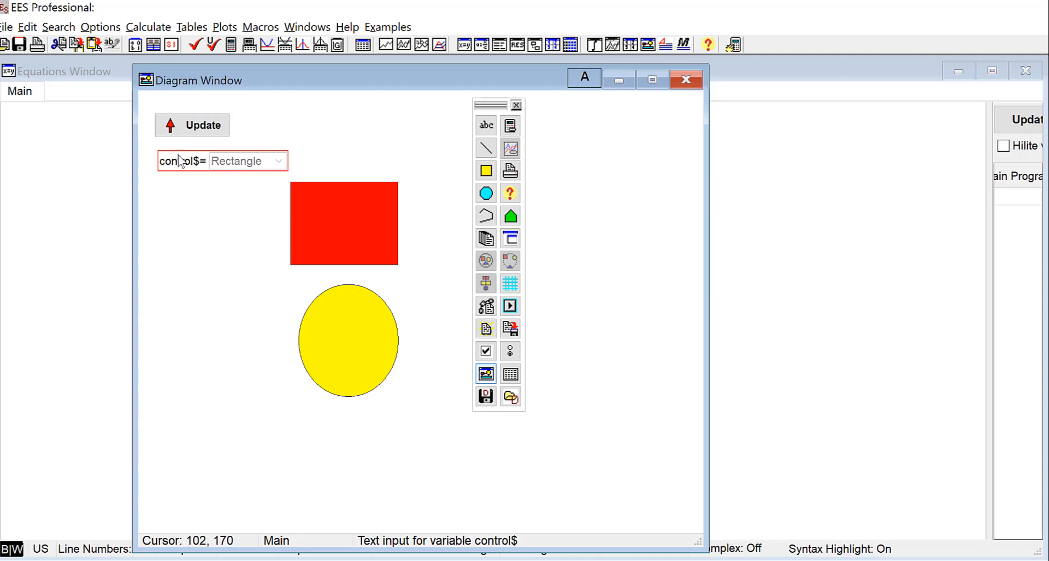
pyautogui.doubleClick(181, 154)
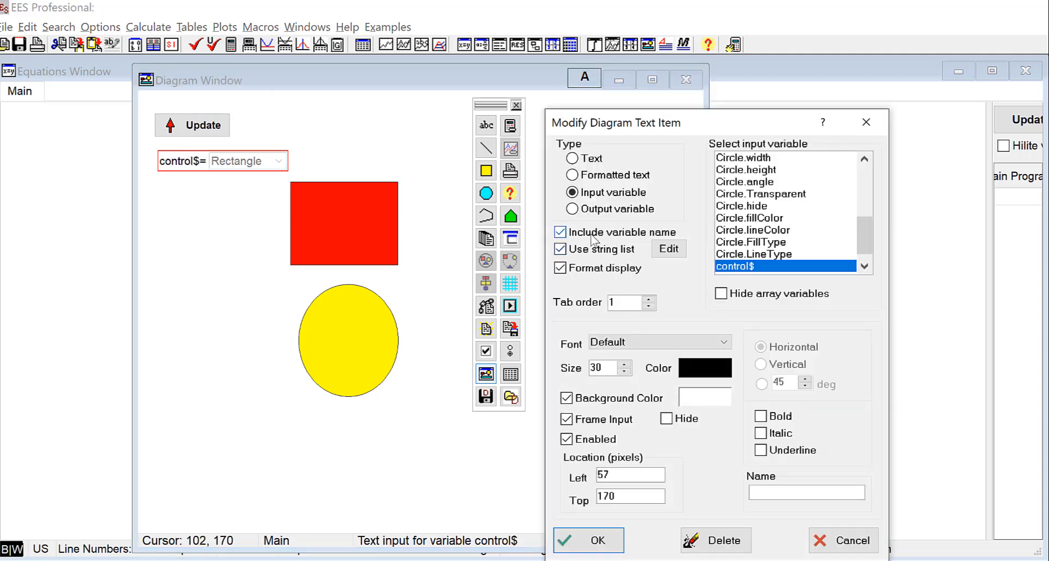
pyautogui.click(591, 235)
pyautogui.click(588, 540)
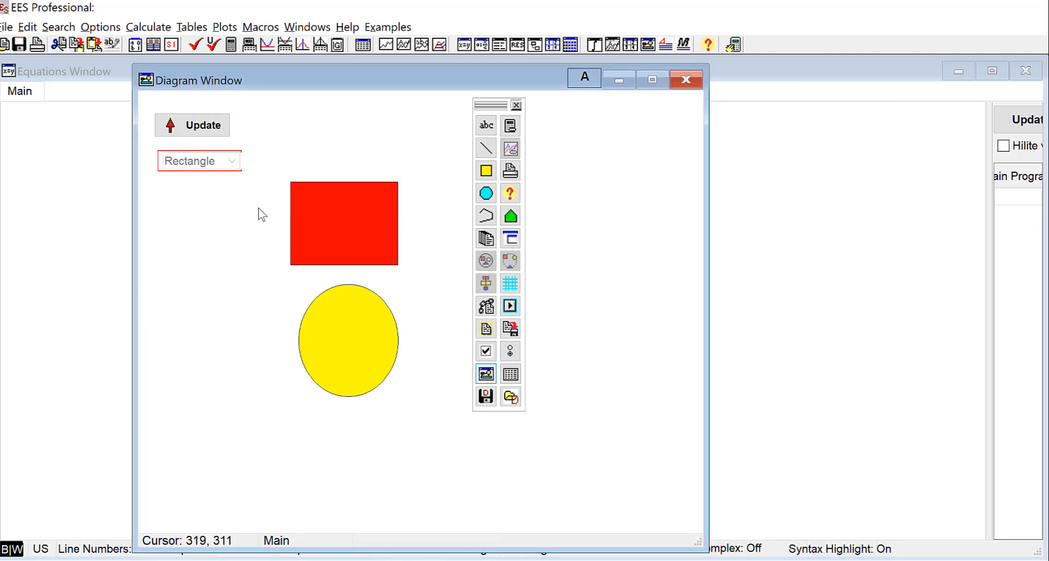
pyautogui.doubleClick(165, 160)
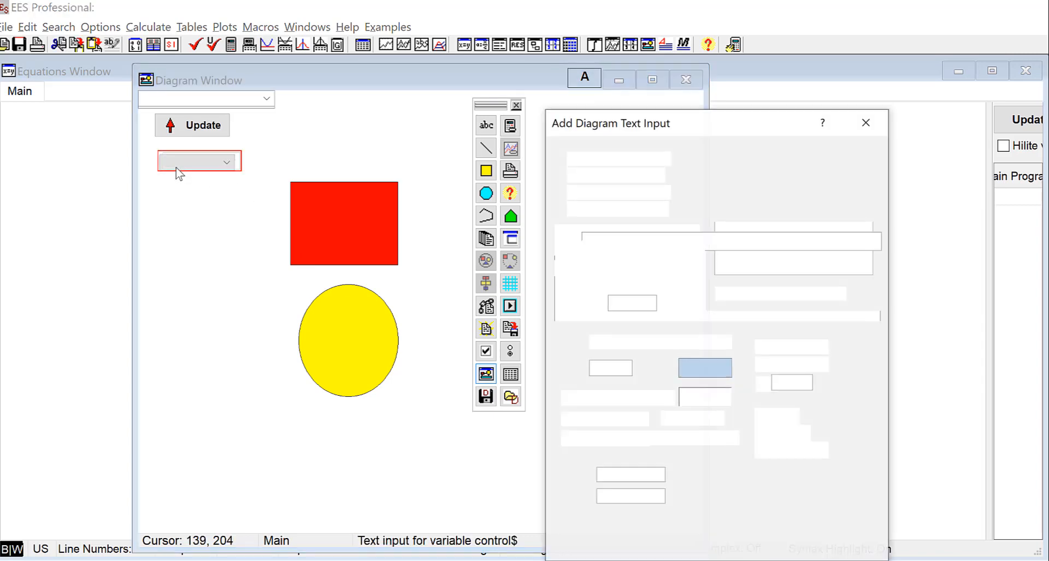
pyautogui.click(842, 541)
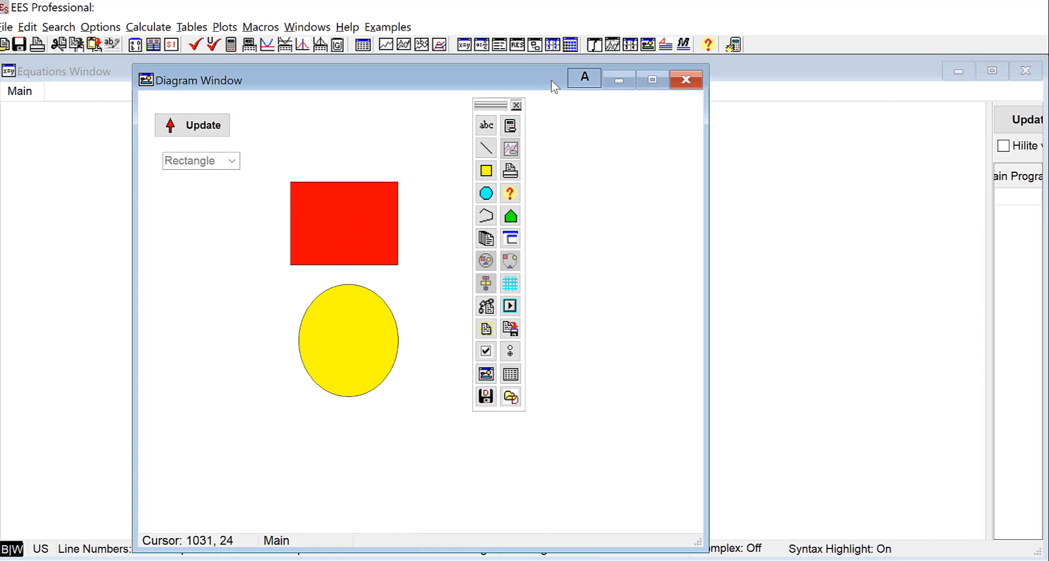
# In application mode pick Circle then Rectangle, then return to development mode and reopen the dropdown
pyautogui.click(584, 77)
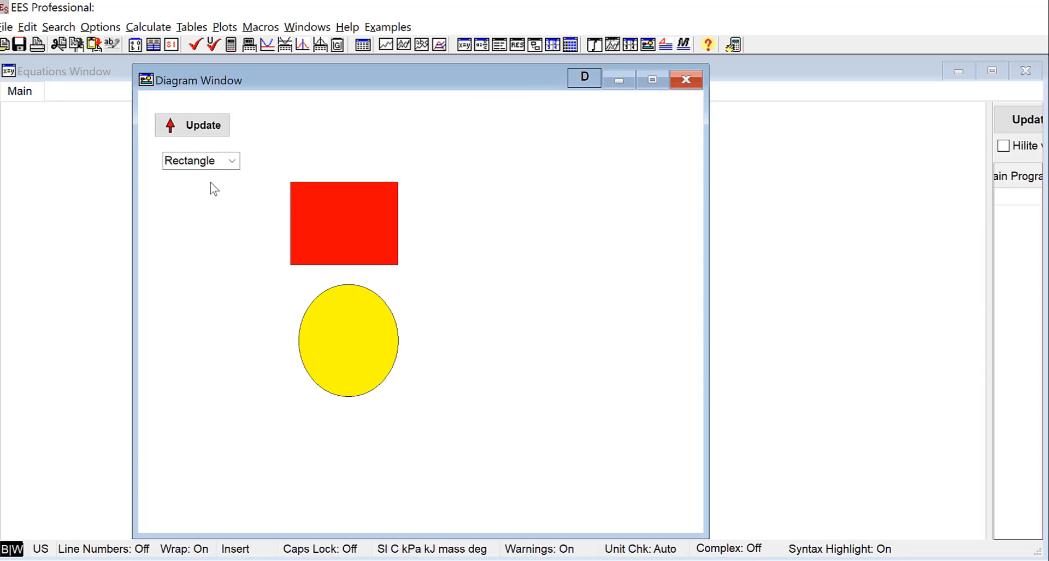
pyautogui.click(215, 161)
pyautogui.click(195, 198)
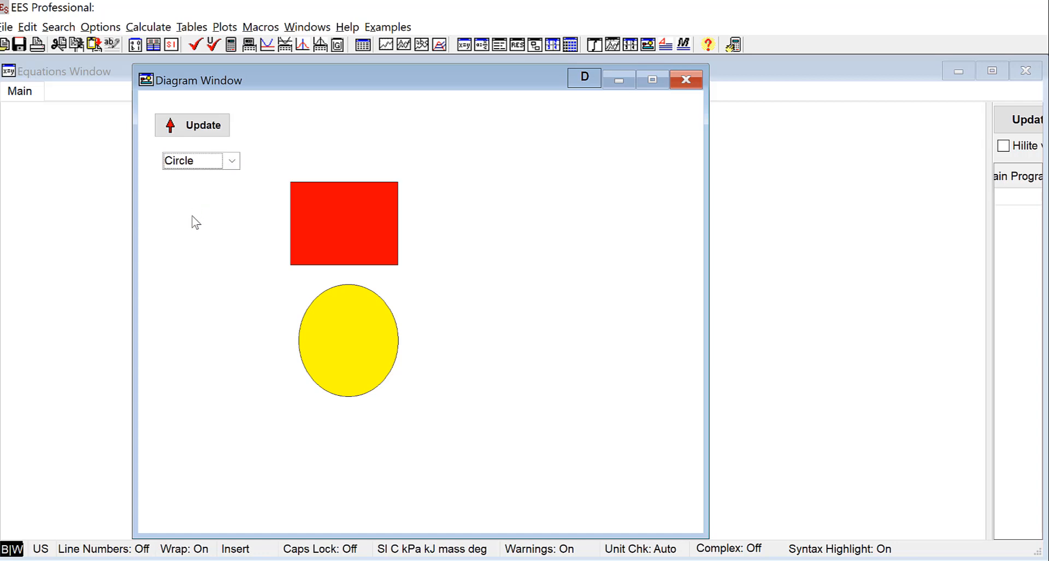
pyautogui.click(200, 160)
pyautogui.click(200, 178)
pyautogui.click(584, 78)
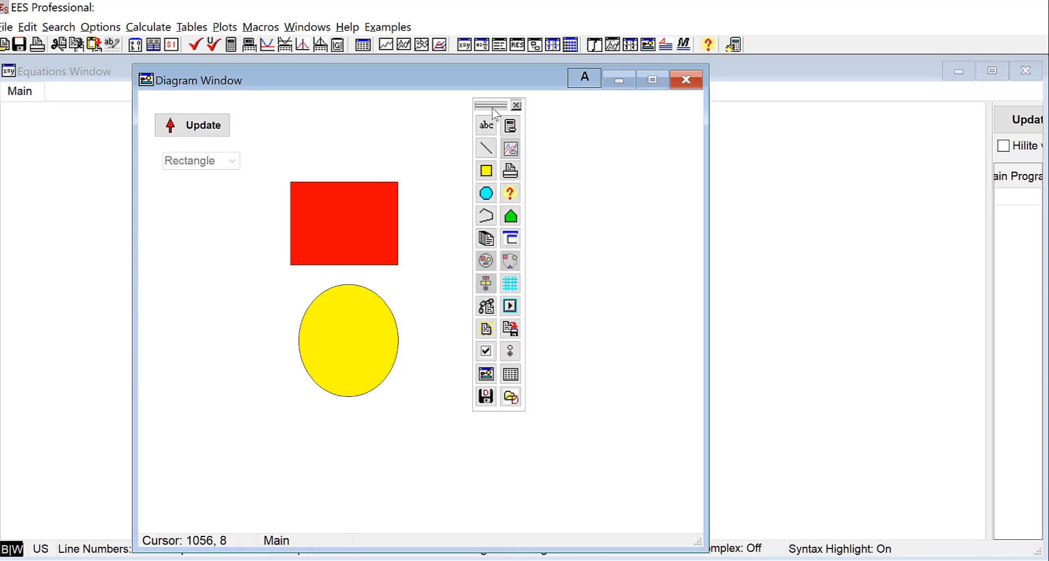
pyautogui.doubleClick(206, 164)
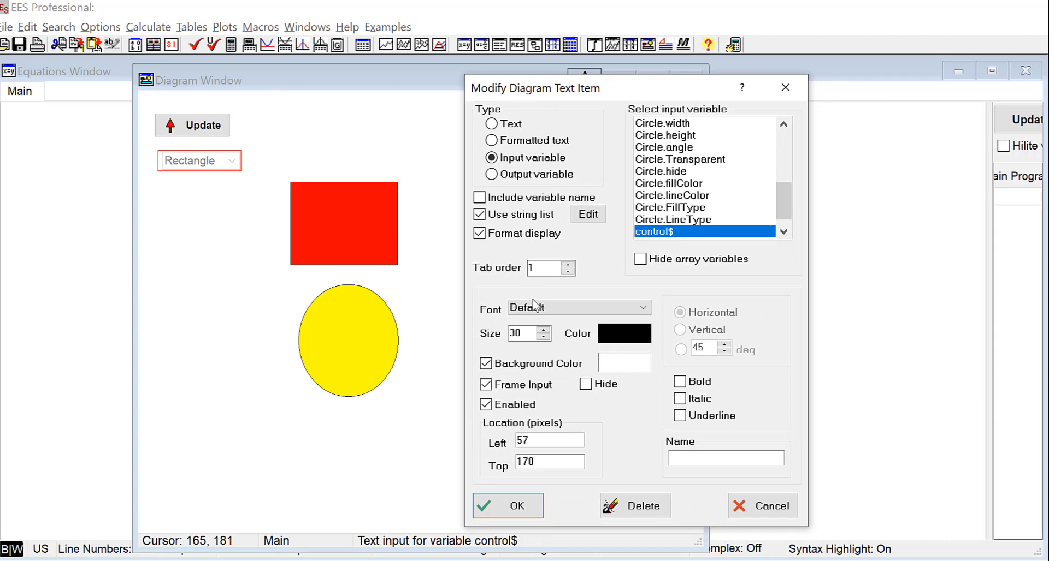
# Inspect control$'s Rectangle and Circle show/hide strings, then close both dialogs with OK
pyautogui.click(587, 215)
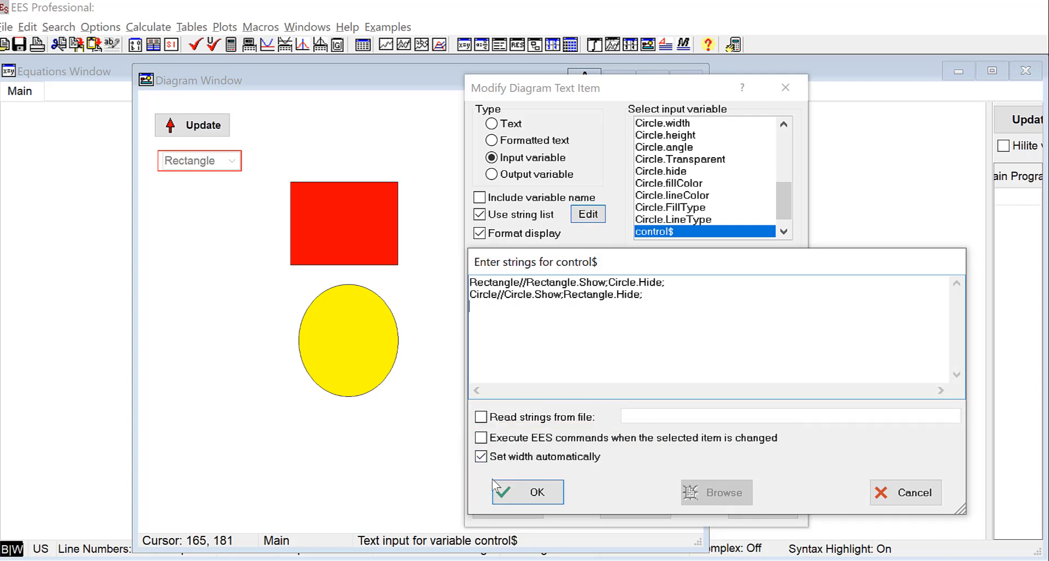
pyautogui.click(529, 505)
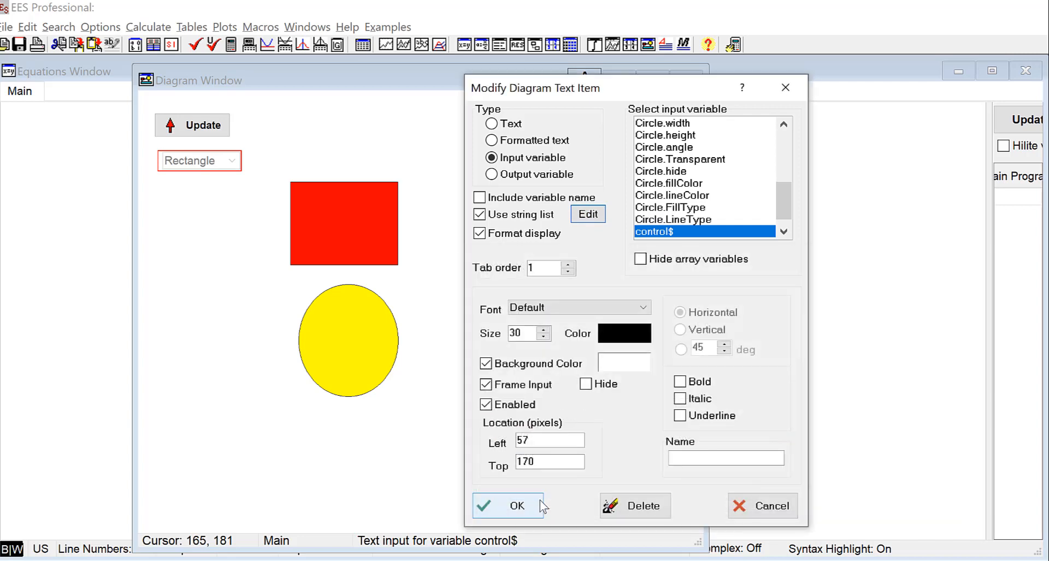
pyautogui.click(485, 517)
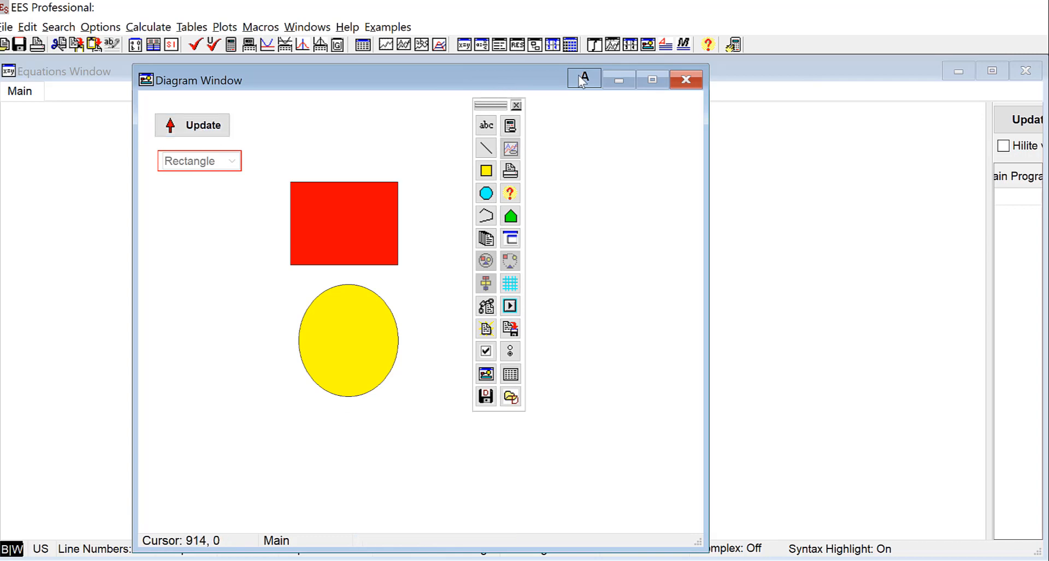
# In application mode choose Circle and Update, then Rectangle and Update, leaving only the rectangle
pyautogui.click(516, 105)
pyautogui.click(203, 162)
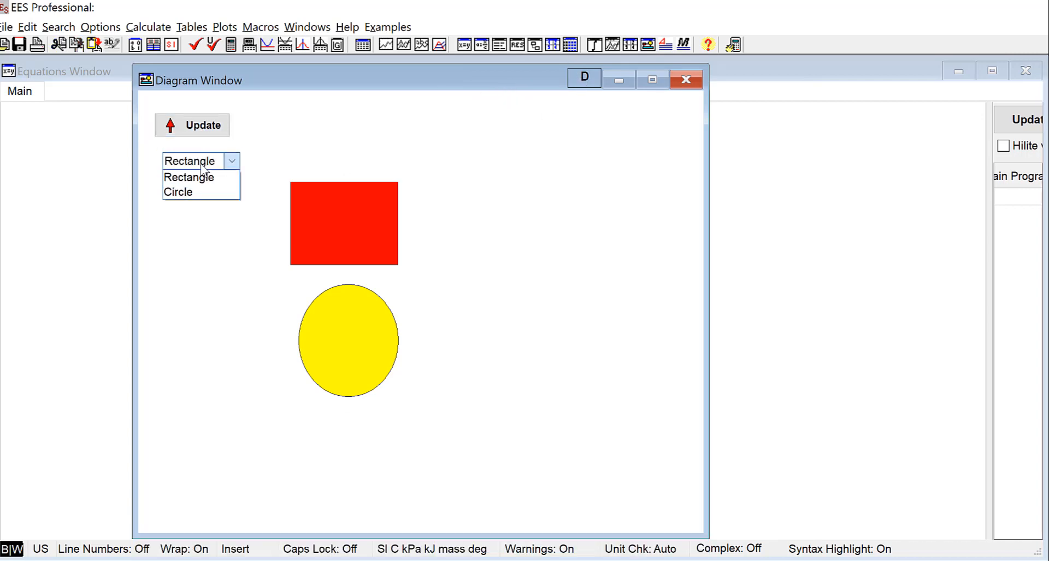
pyautogui.click(192, 192)
pyautogui.click(201, 125)
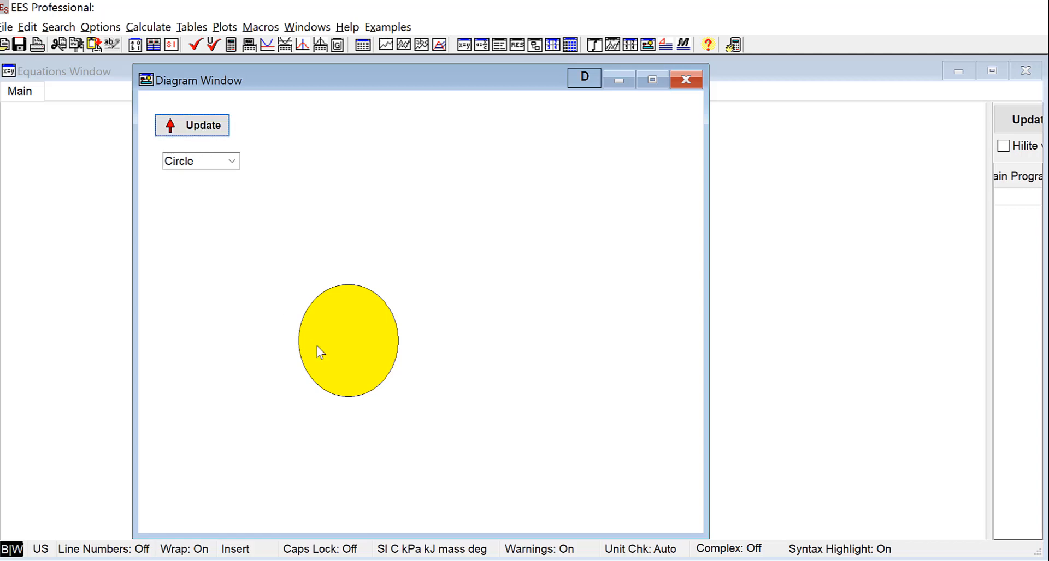
pyautogui.click(210, 171)
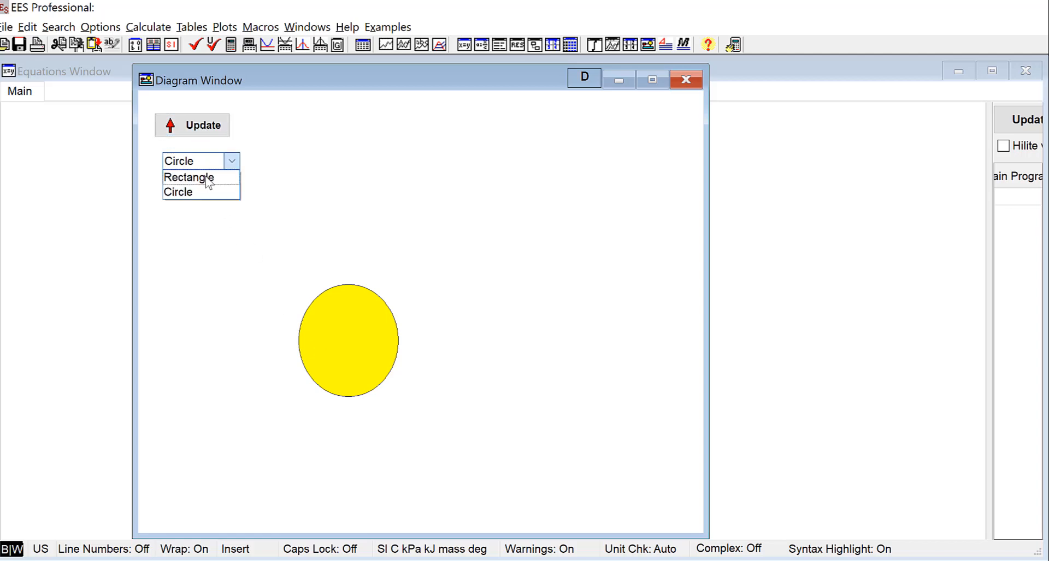
pyautogui.click(207, 176)
pyautogui.click(203, 133)
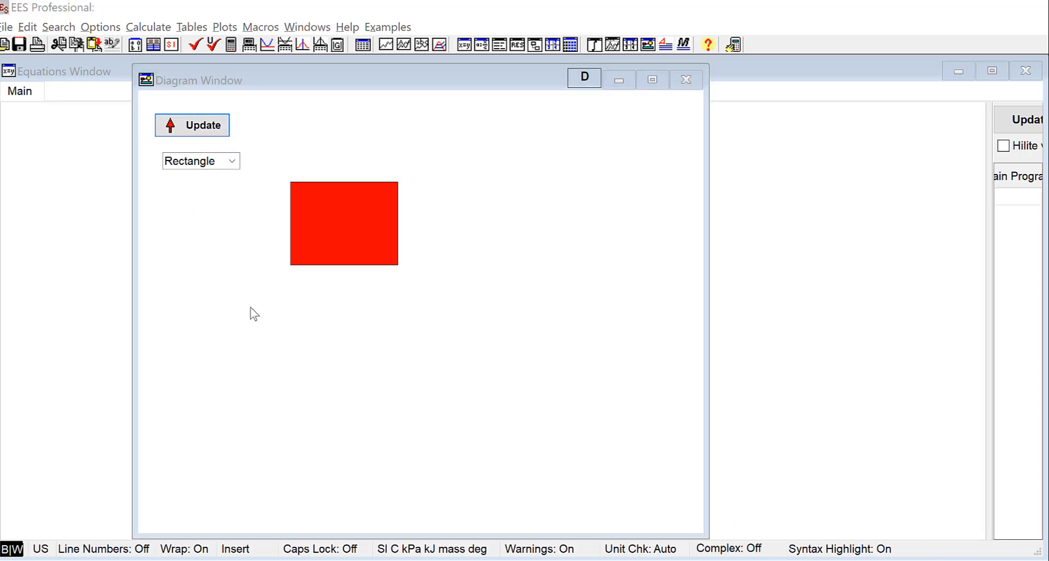
# Create a new file without saving the old one and open its Diagram Window
pyautogui.click(4, 28)
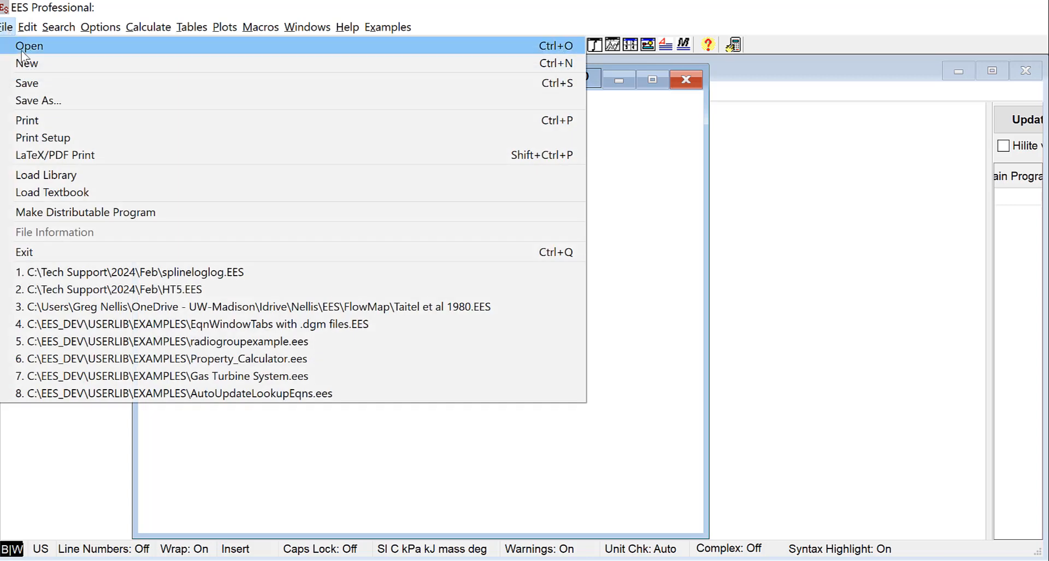
pyautogui.click(25, 57)
pyautogui.click(722, 461)
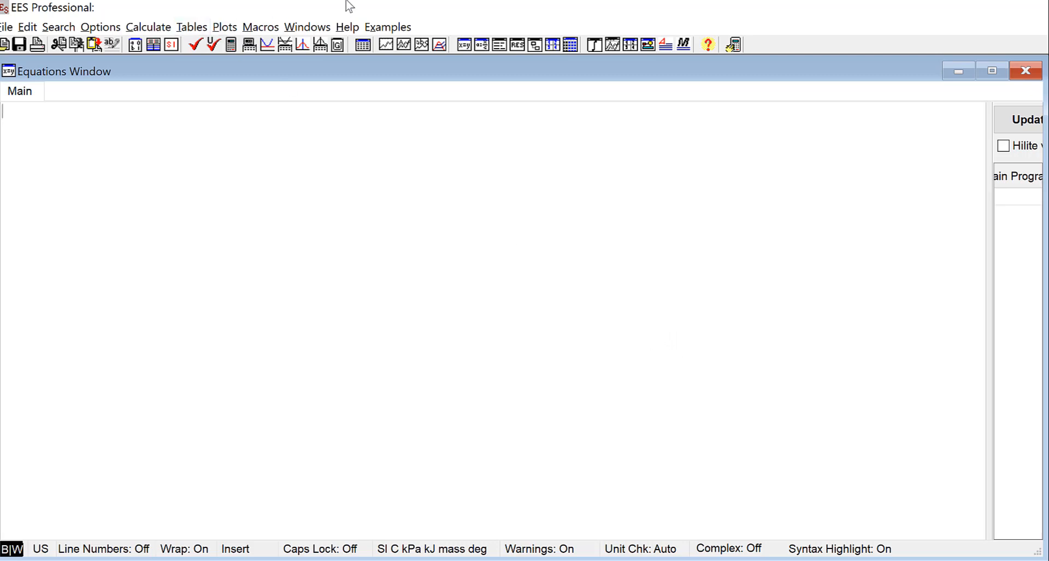
pyautogui.click(648, 45)
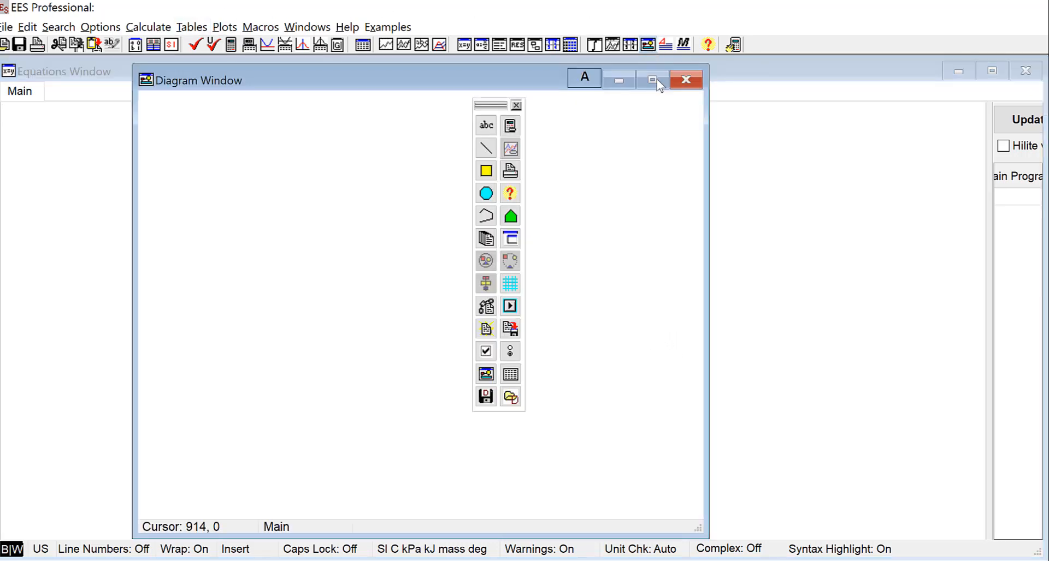
# Add a Calculation Button to the new diagram
pyautogui.click(511, 130)
pyautogui.moveTo(709, 286); pyautogui.dragTo(288, 152)
pyautogui.click(295, 191)
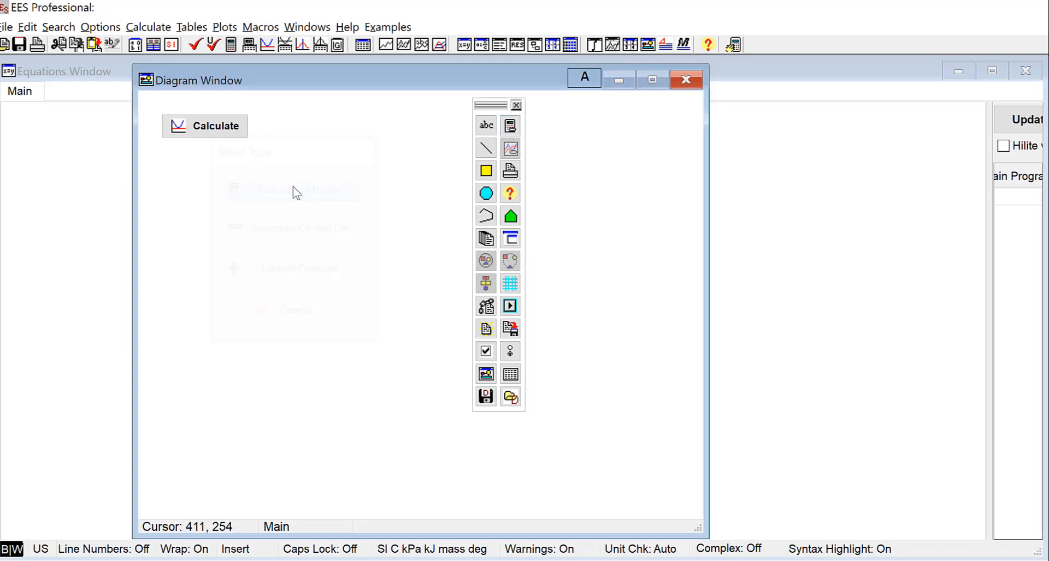
# Change the calculation button's caption to 'Simulate'
pyautogui.doubleClick(213, 127)
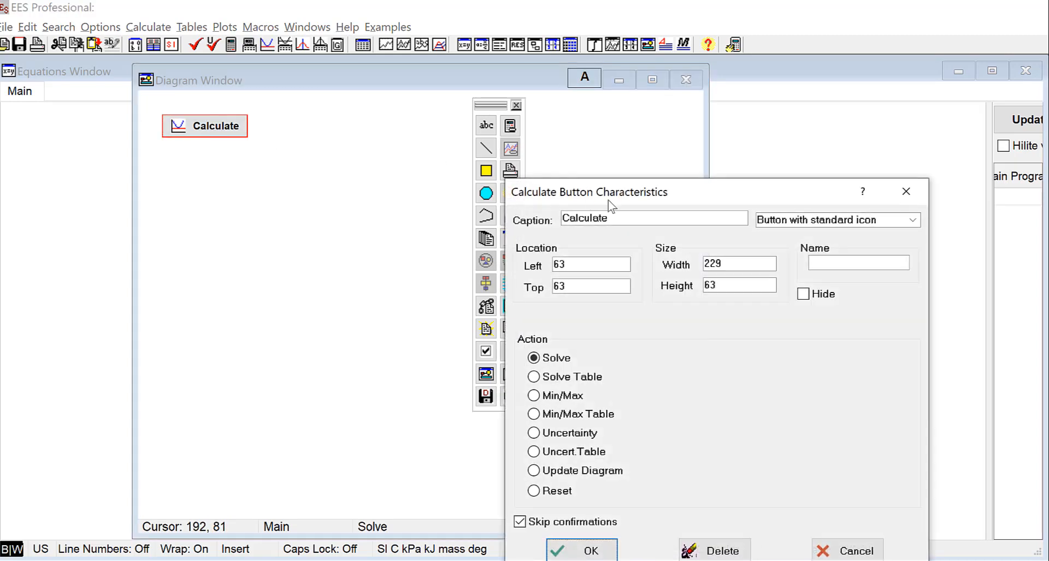
pyautogui.moveTo(612, 206); pyautogui.dragTo(317, 102)
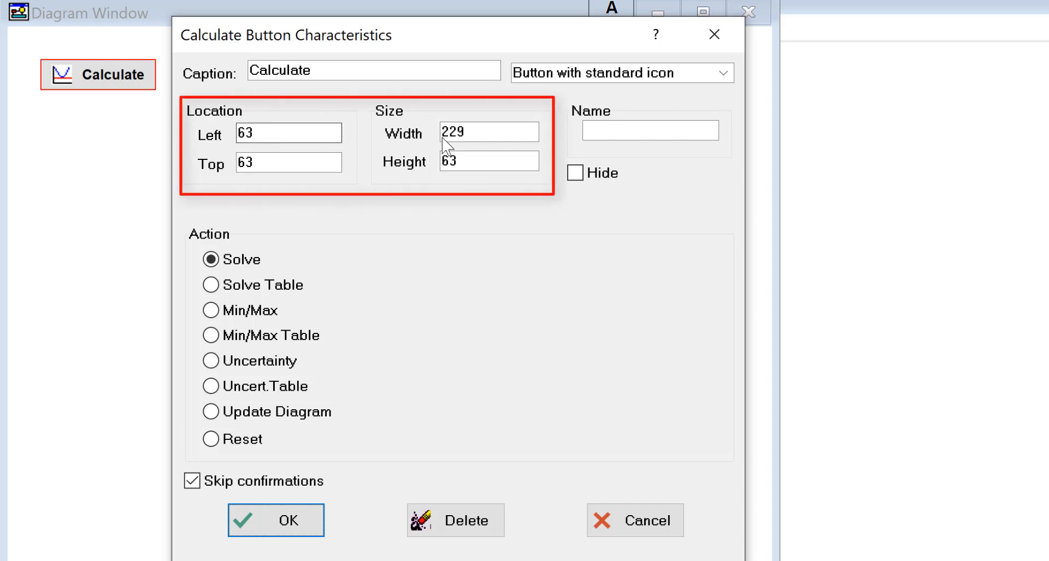
pyautogui.doubleClick(326, 72)
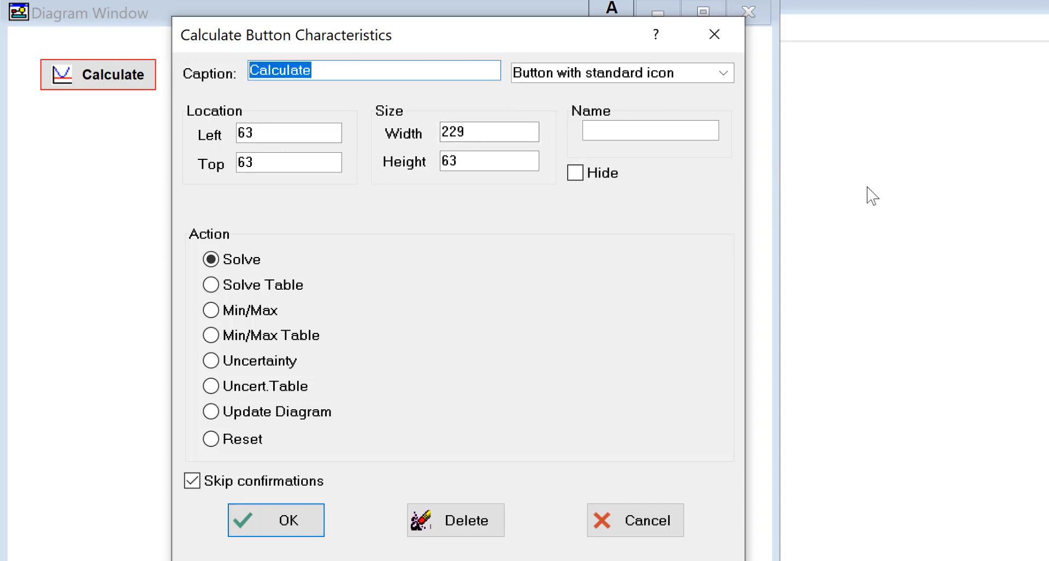
pyautogui.write('Sim')
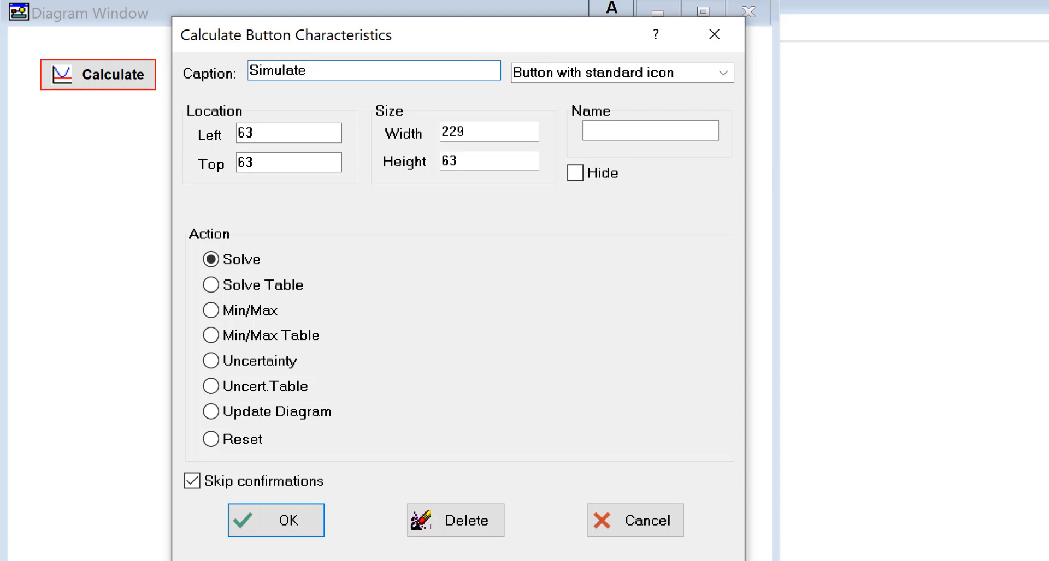
pyautogui.click(295, 523)
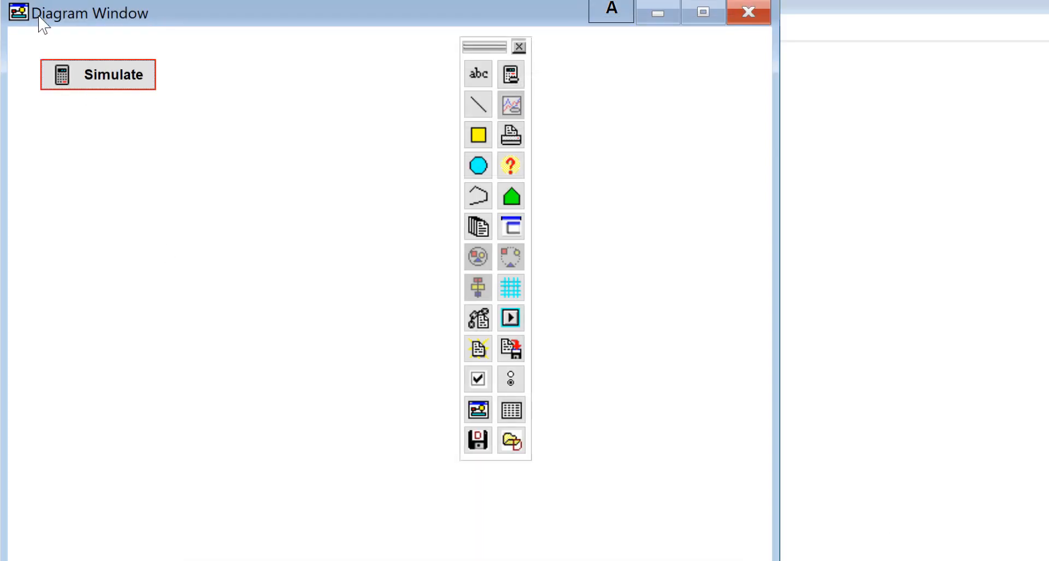
# Restyle the Simulate button as 'Plain button (no icon)', then reopen it to review the style list
pyautogui.doubleClick(116, 82)
pyautogui.moveTo(657, 175); pyautogui.dragTo(287, 43)
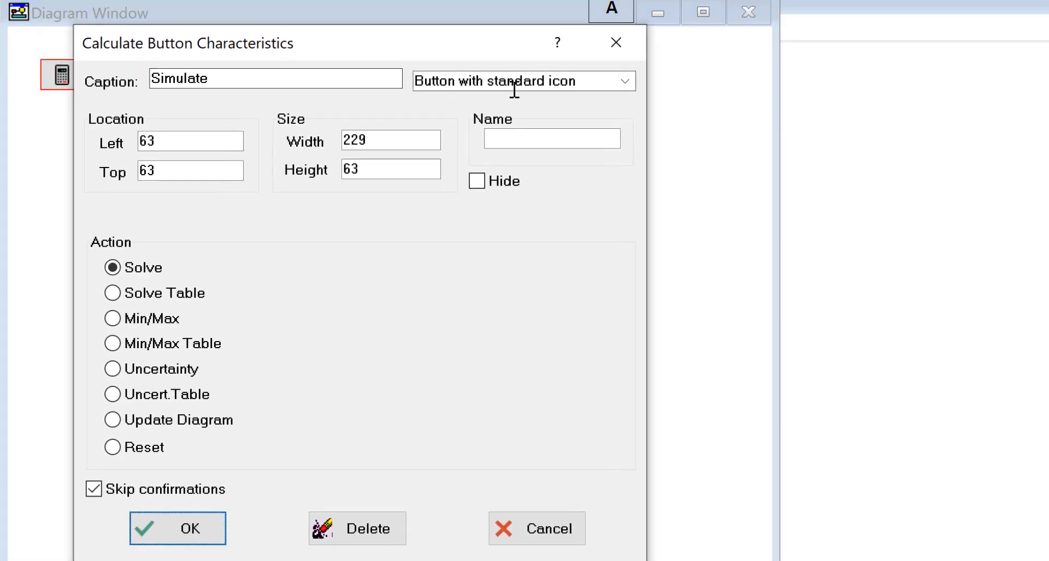
pyautogui.click(625, 82)
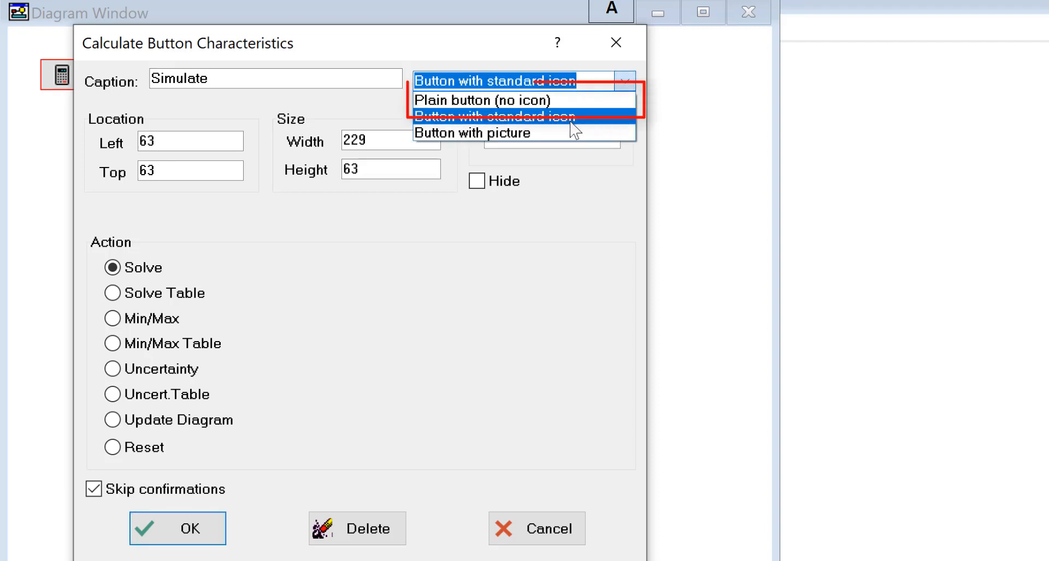
pyautogui.click(554, 104)
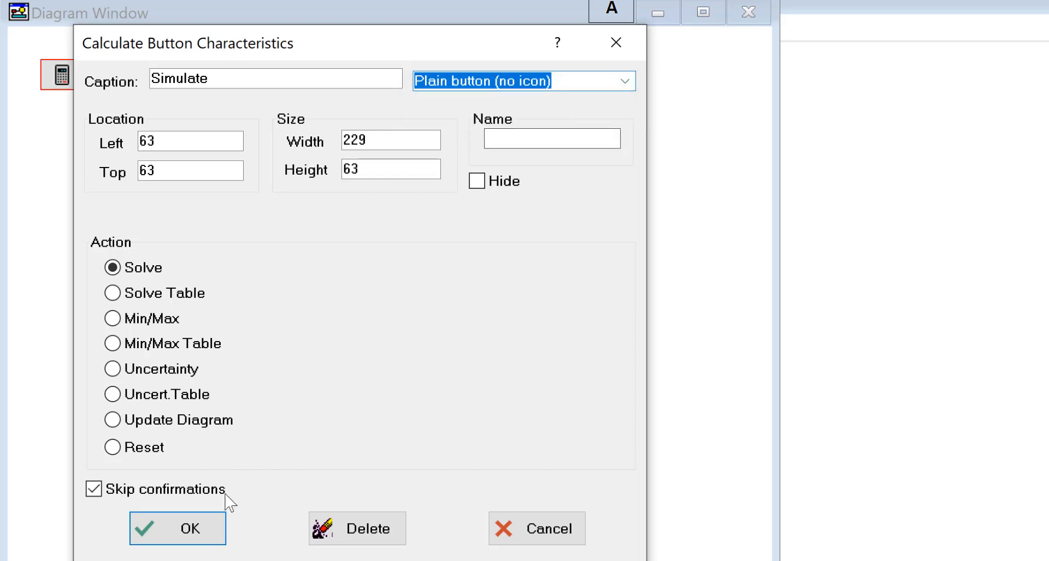
pyautogui.click(181, 535)
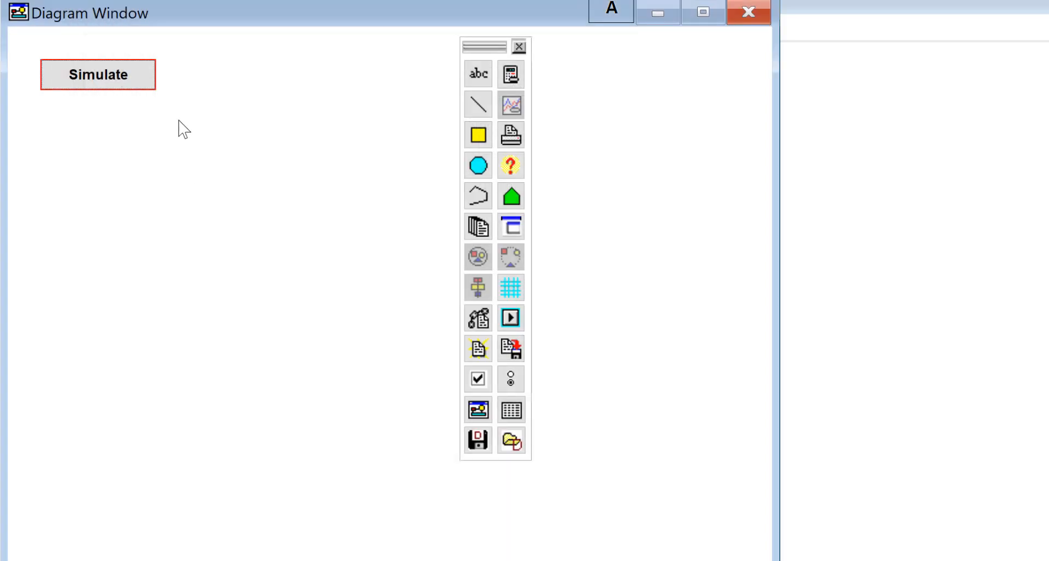
pyautogui.doubleClick(107, 81)
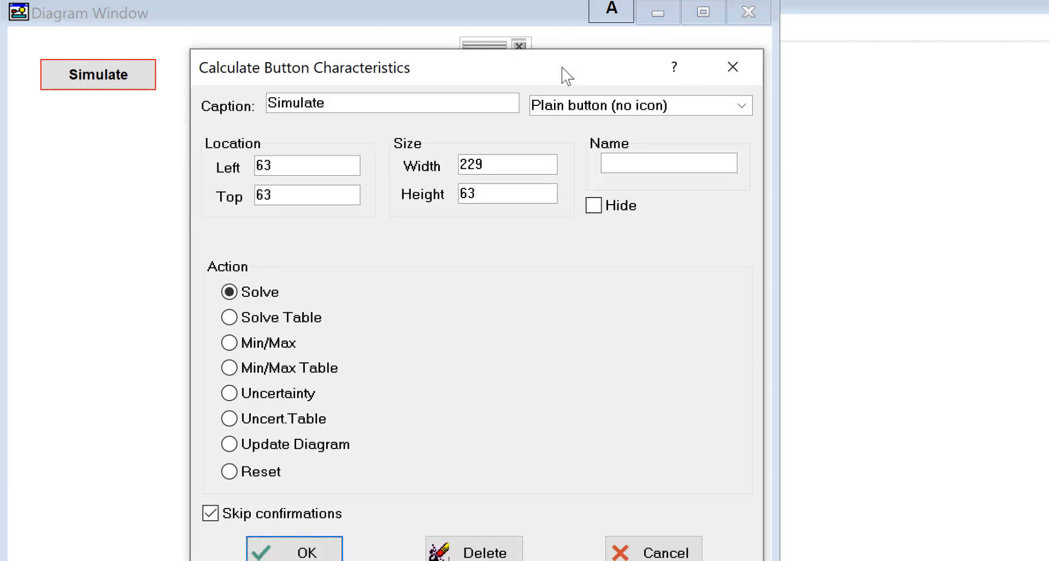
pyautogui.click(741, 106)
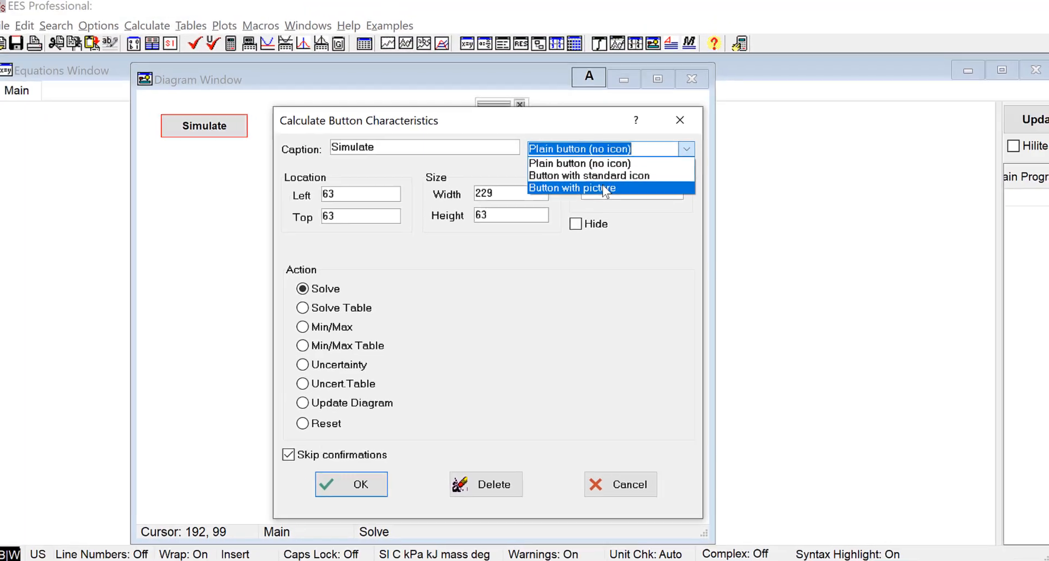
# Give the Simulate button the JPEG picture button.jpg at width 500 and height 300
pyautogui.click(629, 157)
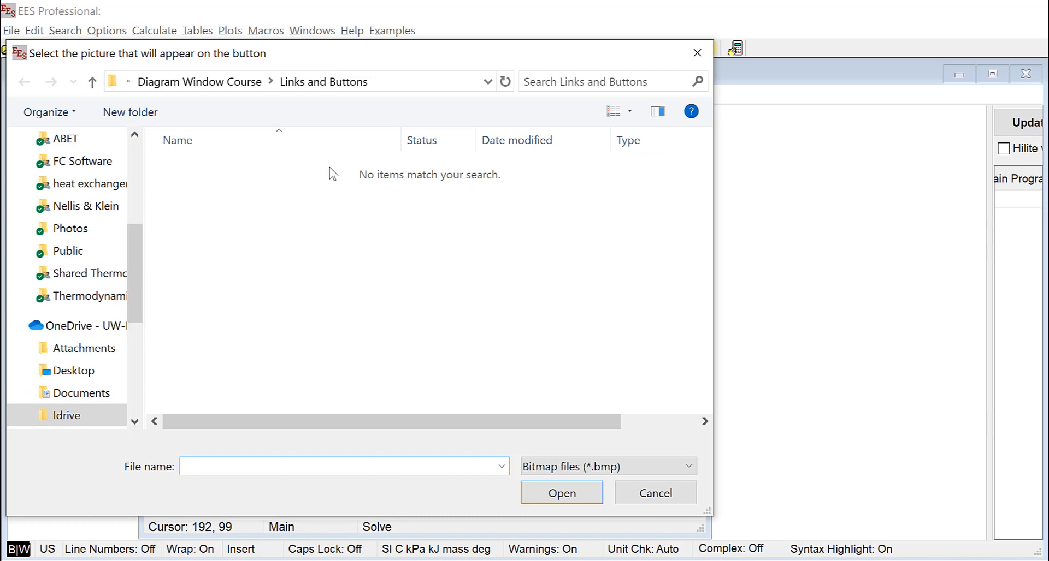
pyautogui.click(614, 468)
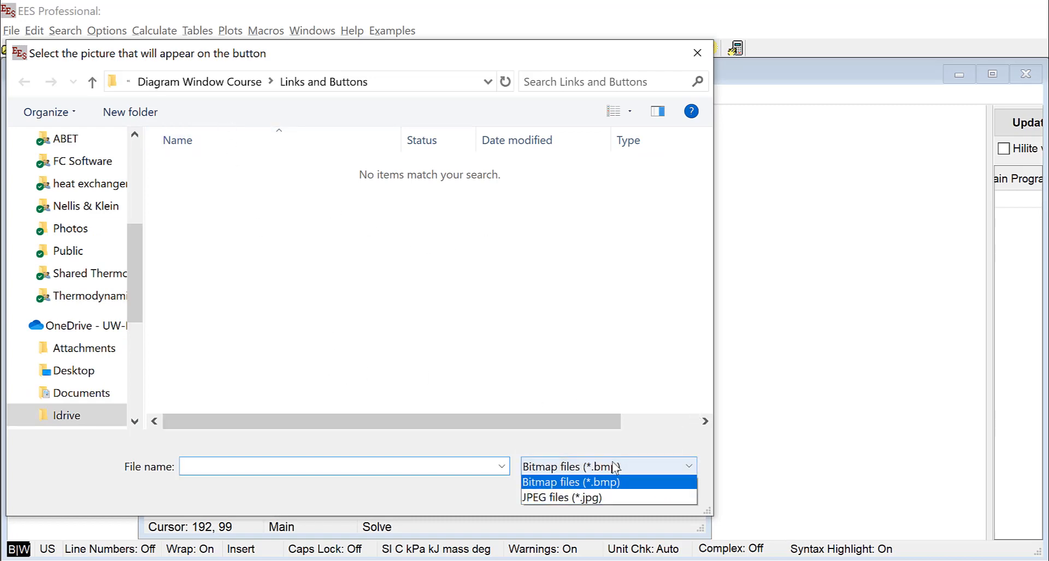
pyautogui.click(614, 499)
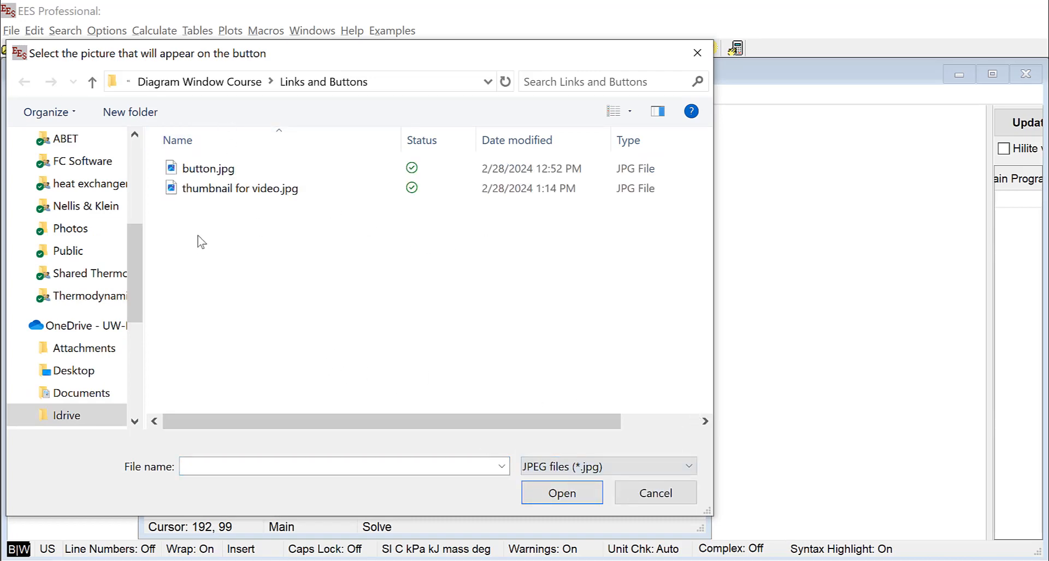
pyautogui.doubleClick(207, 169)
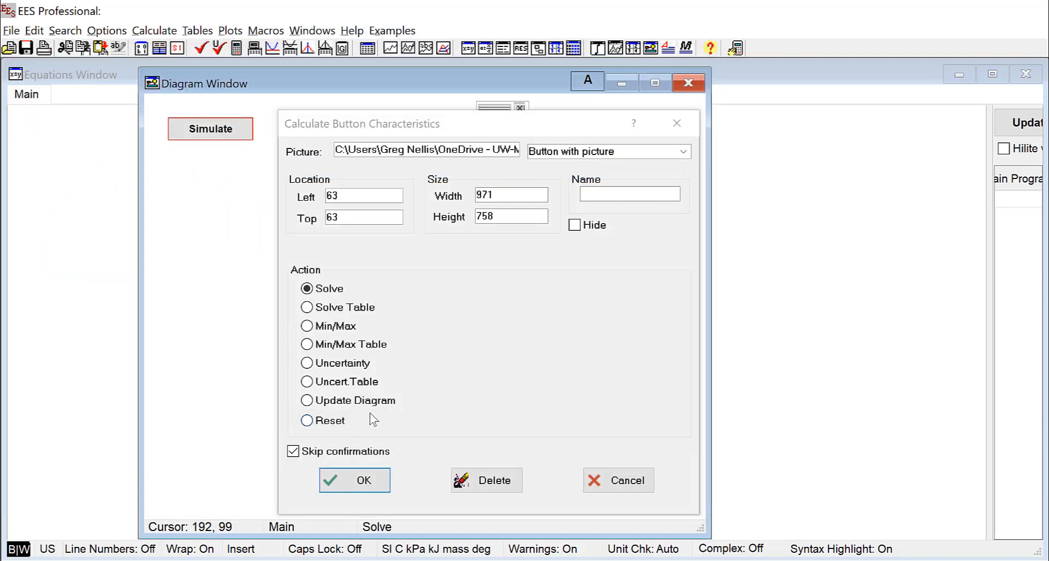
pyautogui.doubleClick(507, 195)
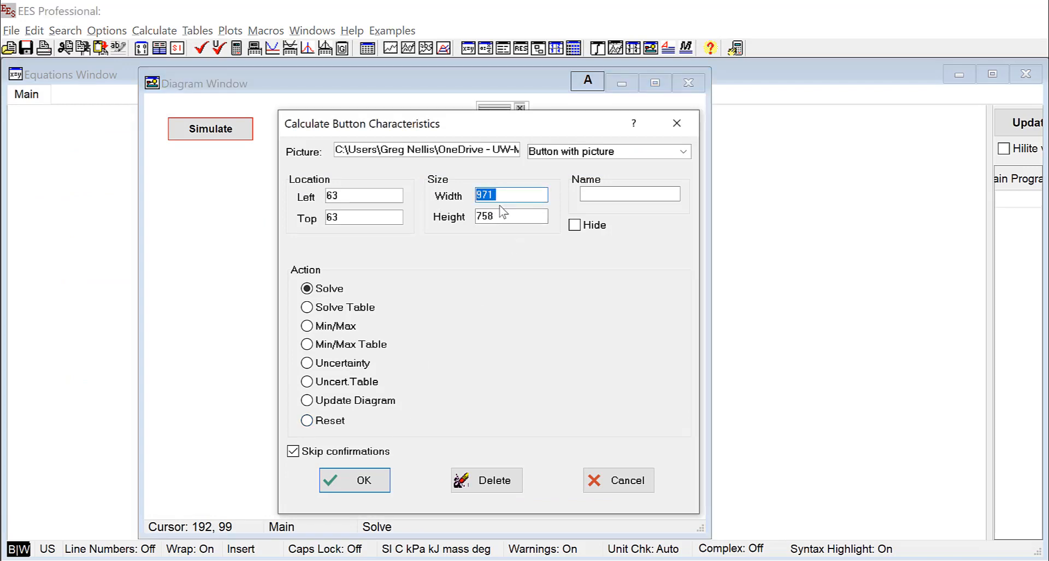
pyautogui.write('500')
pyautogui.press('Tab')
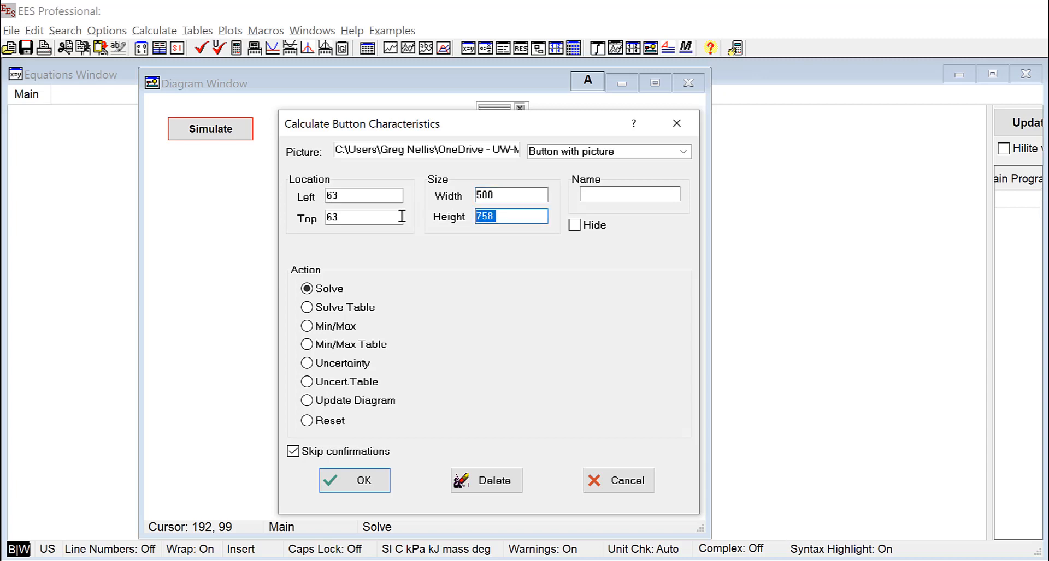
pyautogui.write('300')
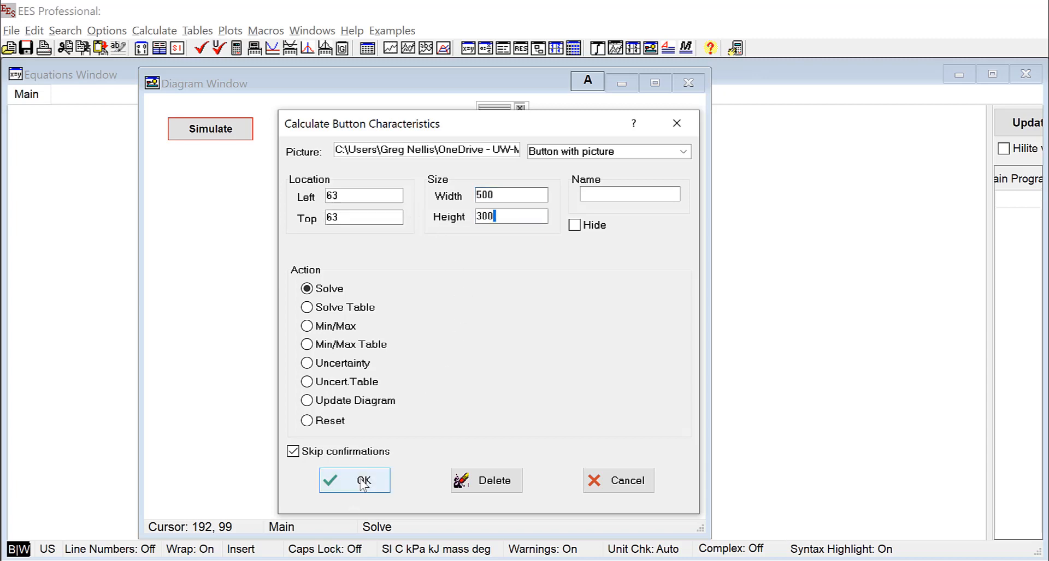
pyautogui.click(363, 481)
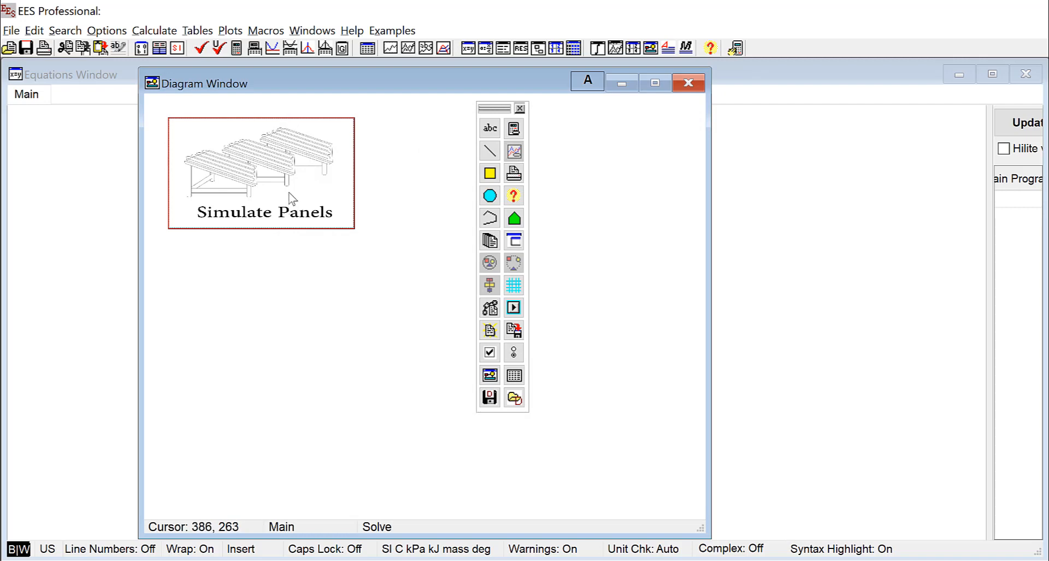
# Start a new file with File > New, discarding the unsaved Simulate Panels work
pyautogui.click(252, 180)
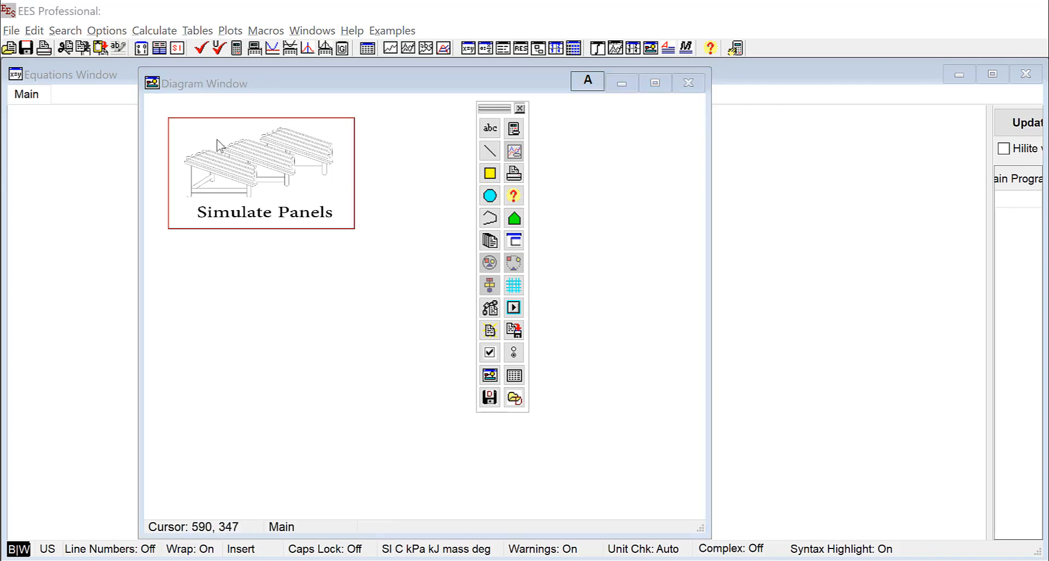
pyautogui.click(8, 32)
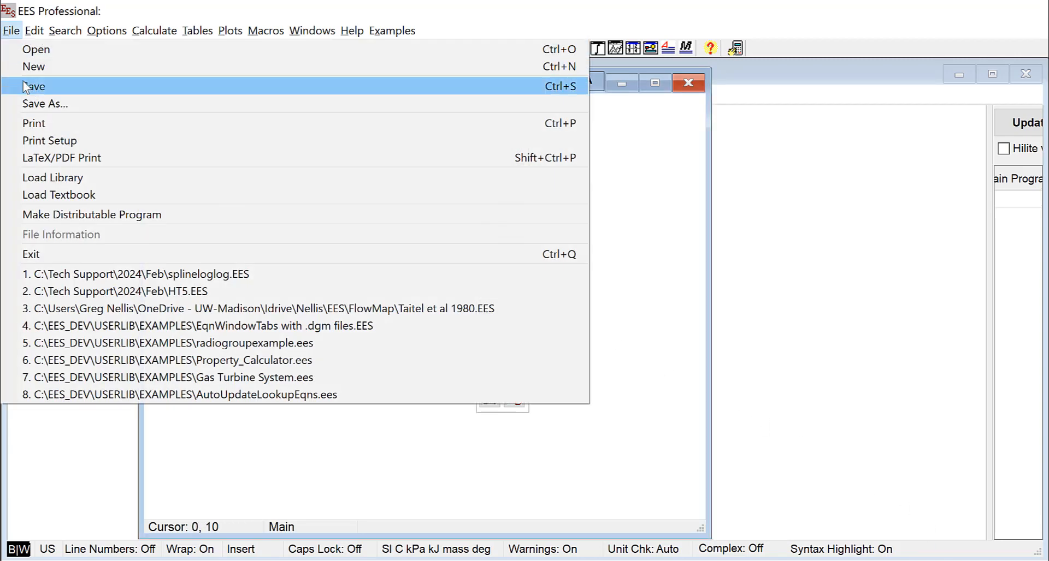
pyautogui.click(45, 65)
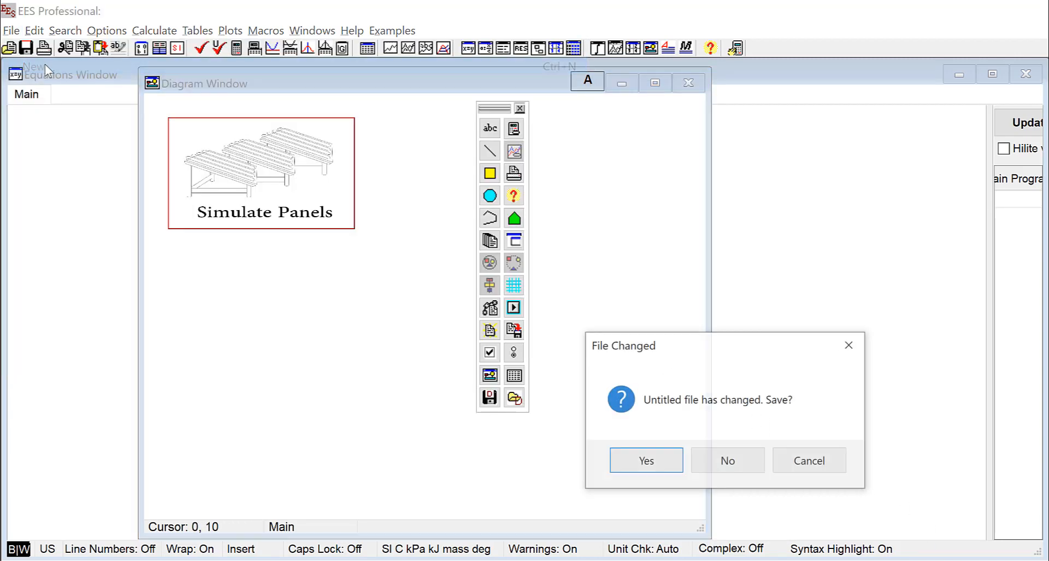
pyautogui.click(729, 463)
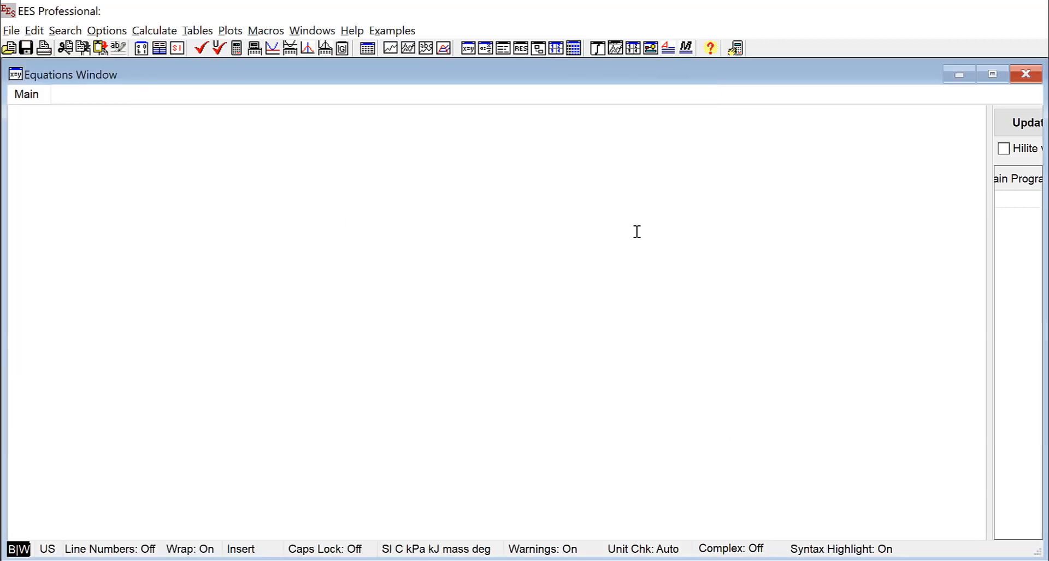
# Add a Calculation Button to the new file's Diagram Window
pyautogui.click(650, 48)
pyautogui.click(513, 128)
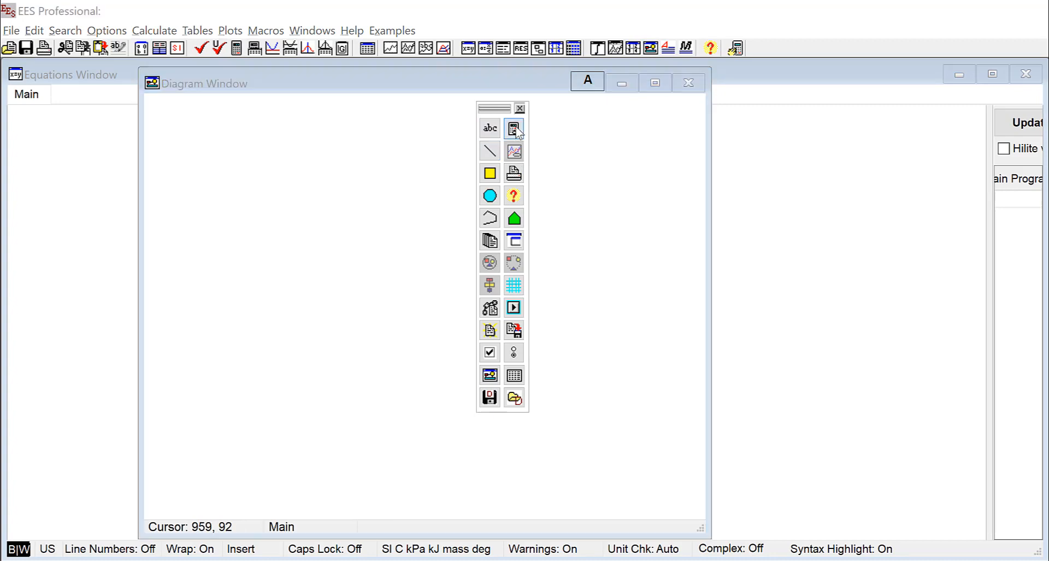
pyautogui.moveTo(676, 291); pyautogui.dragTo(485, 221)
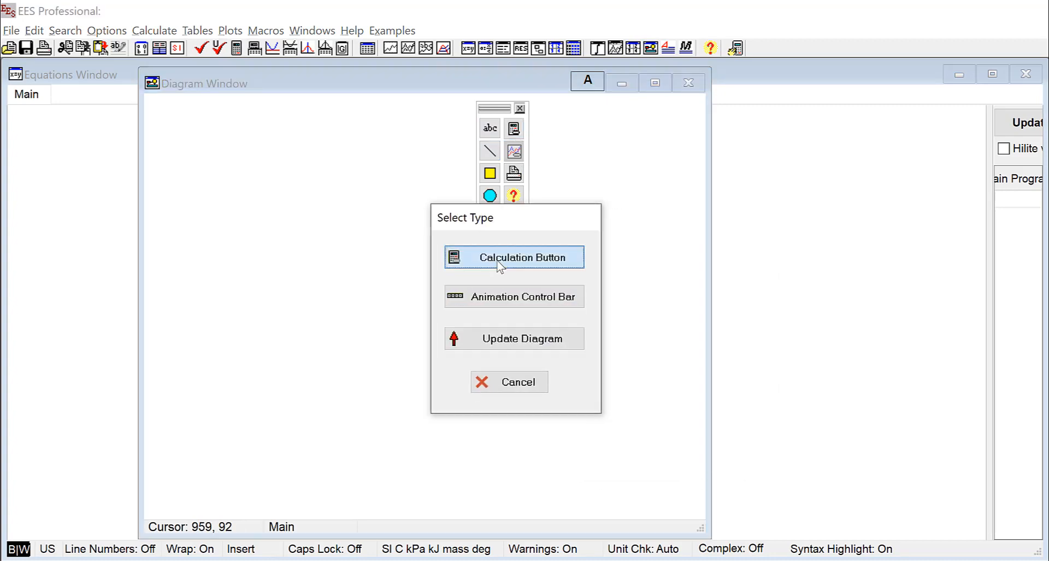
pyautogui.click(519, 258)
pyautogui.doubleClick(213, 136)
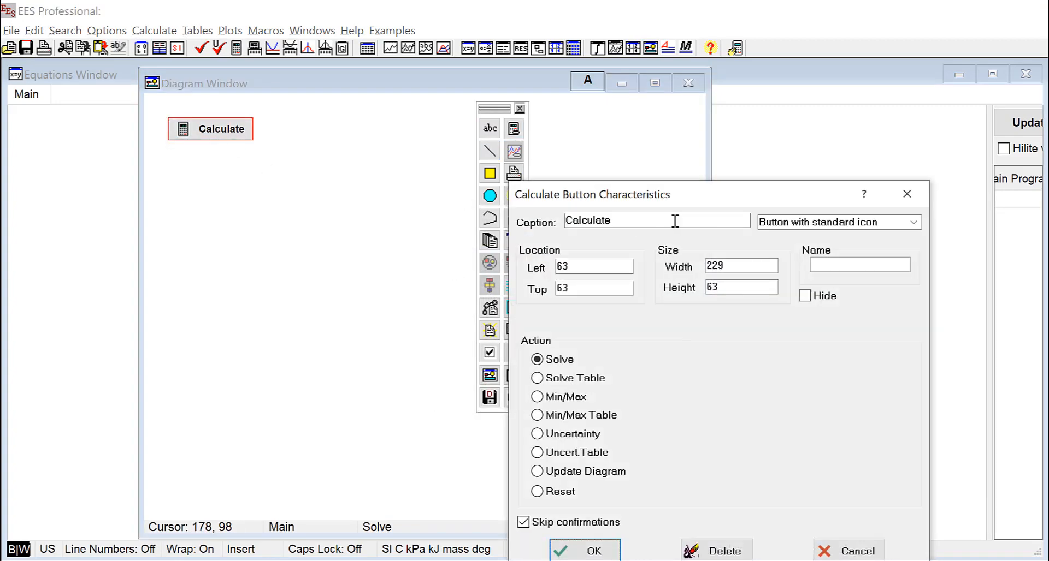
pyautogui.moveTo(606, 206); pyautogui.dragTo(323, 111)
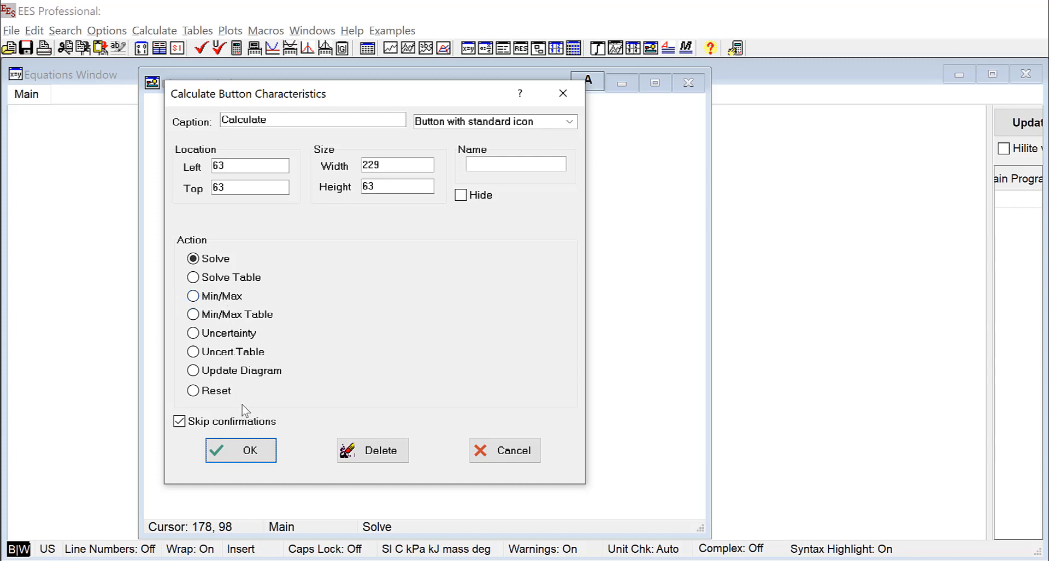
pyautogui.click(250, 450)
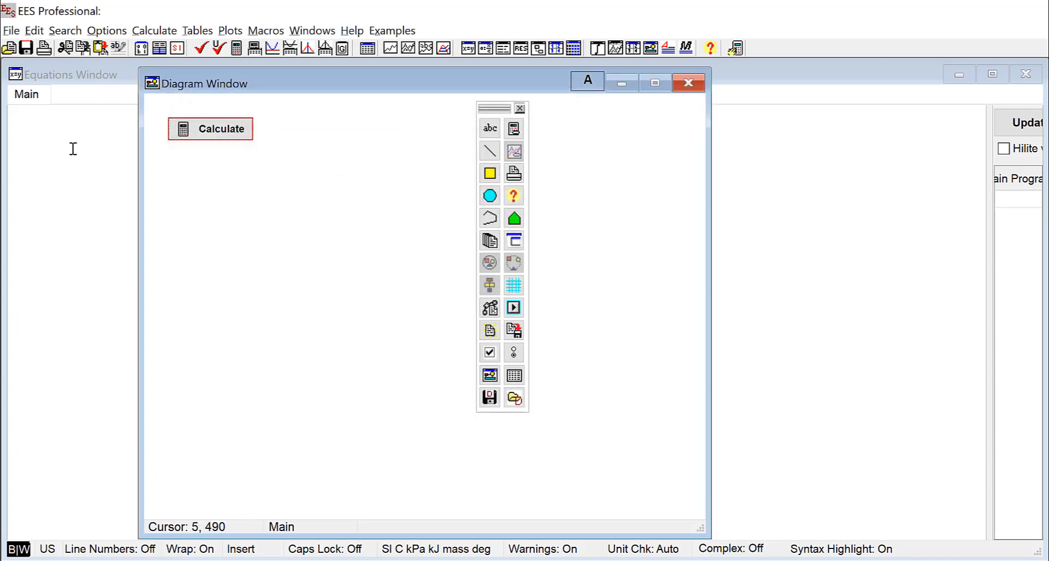
# Type y = a+b*x+c*x^2 in the Equations Window, correcting the doubled b
pyautogui.click(71, 133)
pyautogui.write('y')
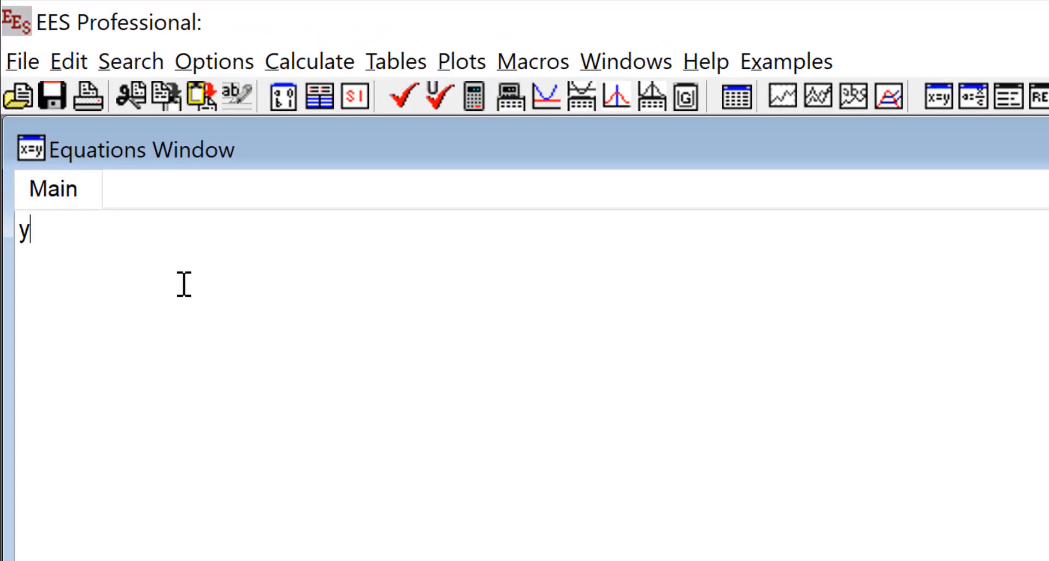
pyautogui.write(' = a+bb')
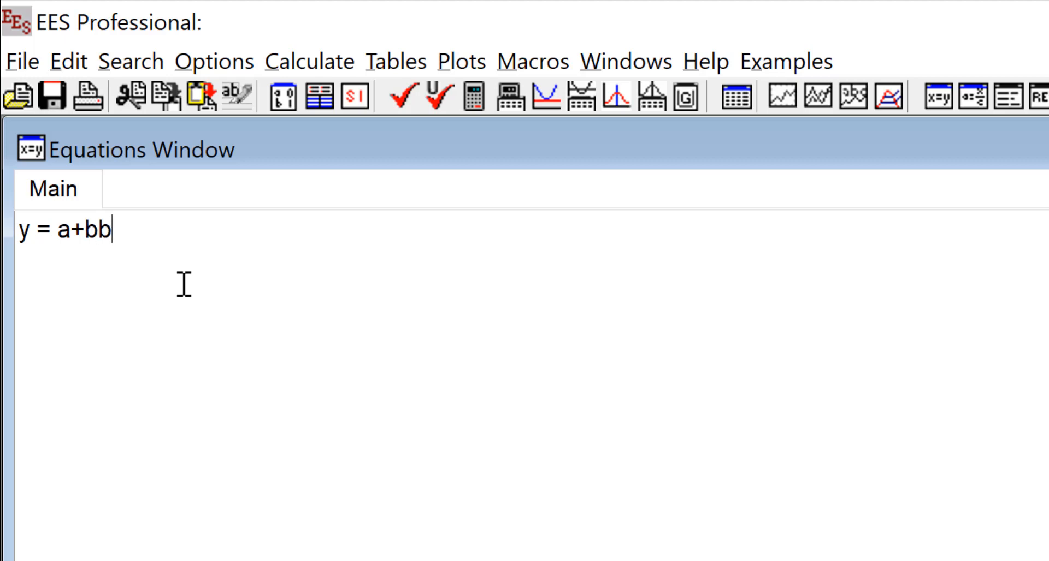
pyautogui.press('BackSpace')
pyautogui.write('*x+c*x')
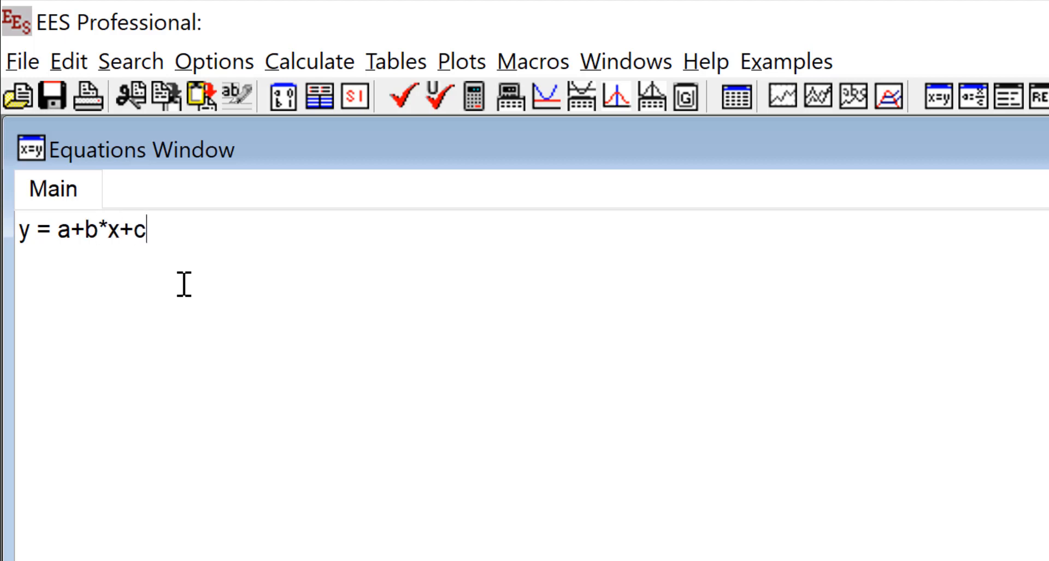
pyautogui.write('^2')
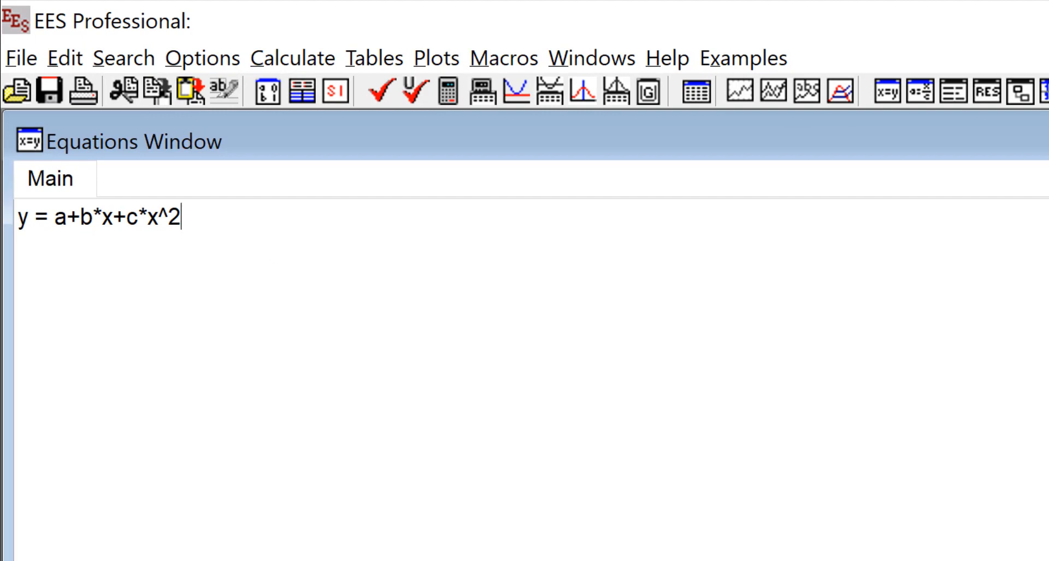
pyautogui.click(650, 48)
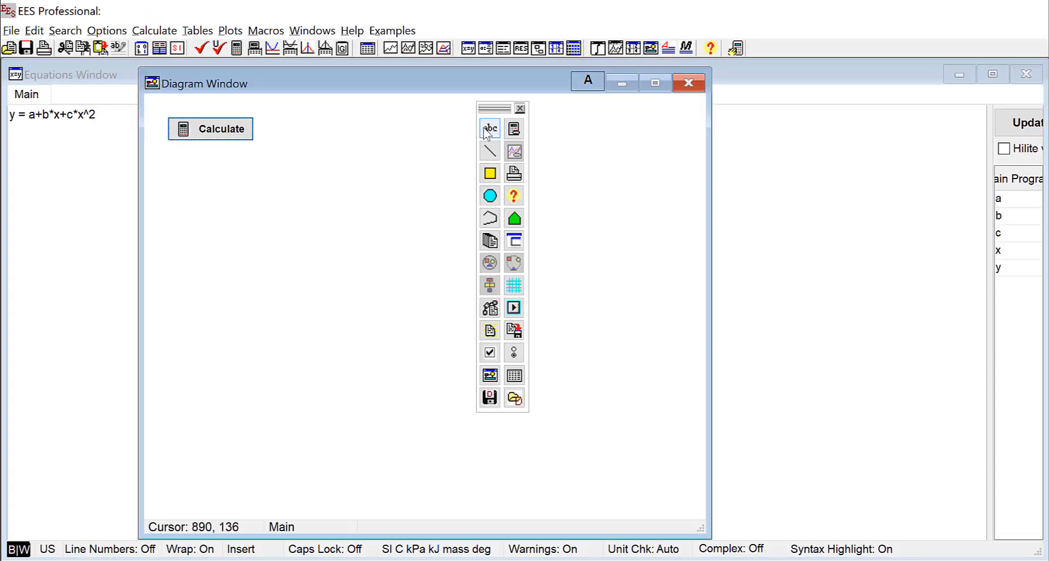
# Add input variable boxes for a, b and c, stacked below the Calculate button
pyautogui.click(486, 130)
pyautogui.click(610, 195)
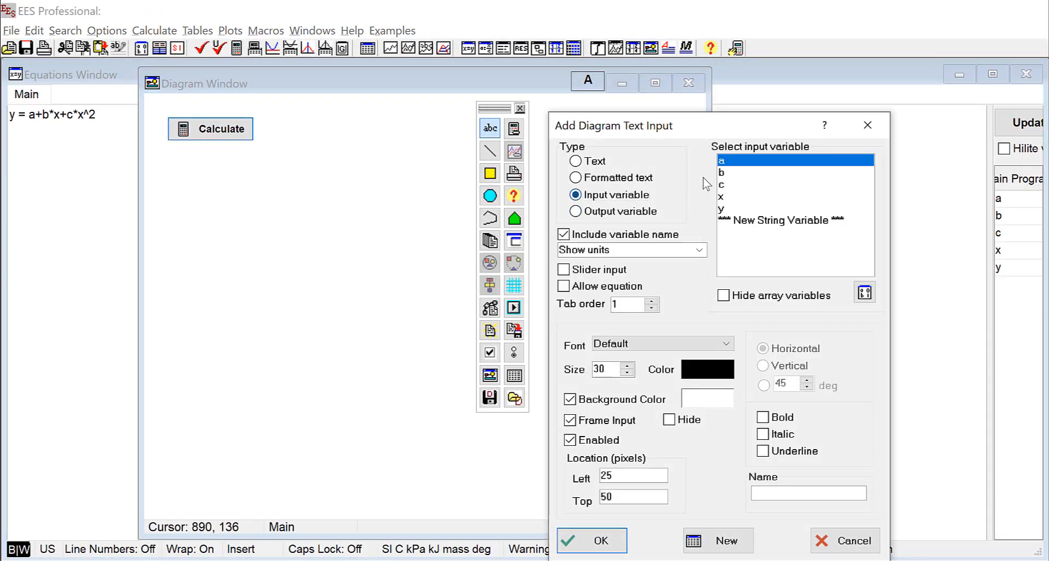
pyautogui.click(601, 541)
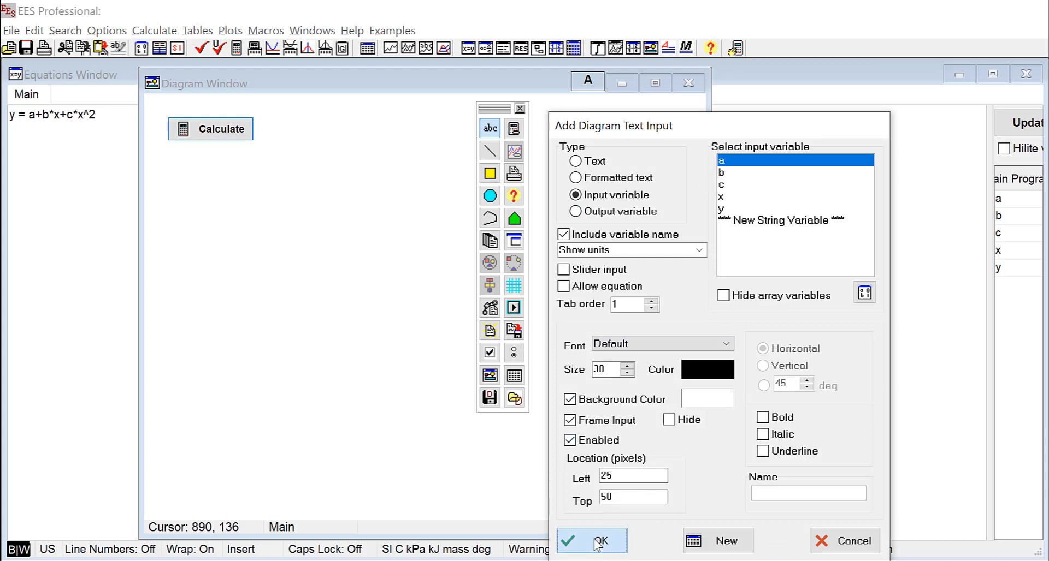
pyautogui.moveTo(158, 118); pyautogui.dragTo(179, 157)
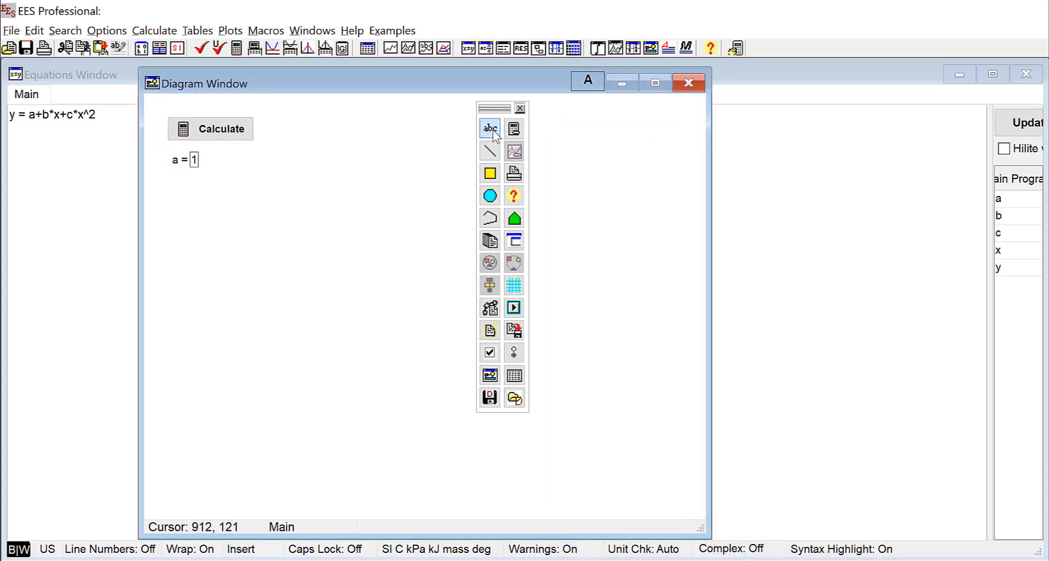
pyautogui.click(490, 128)
pyautogui.click(596, 195)
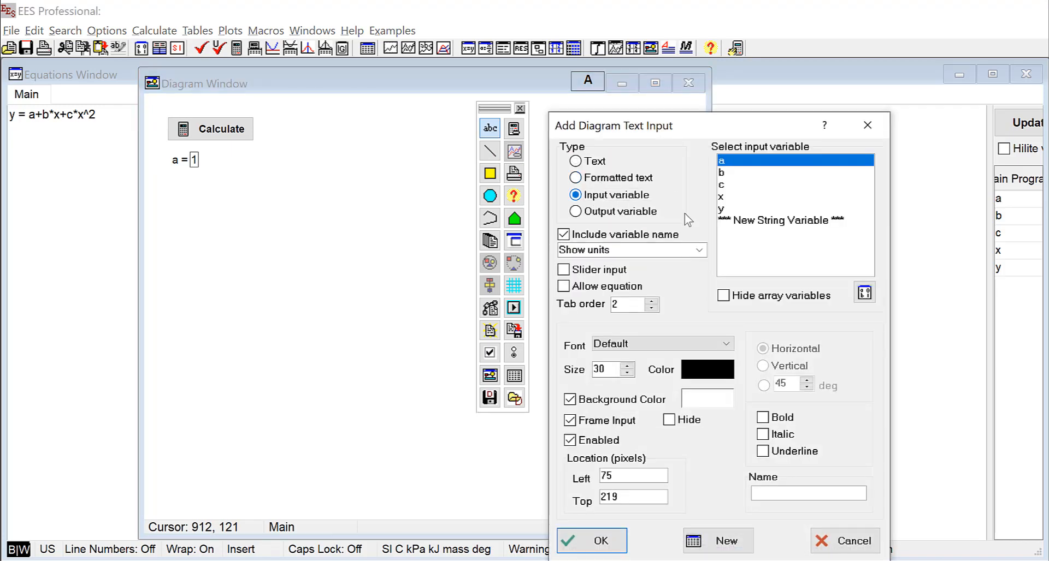
pyautogui.click(723, 173)
pyautogui.click(598, 541)
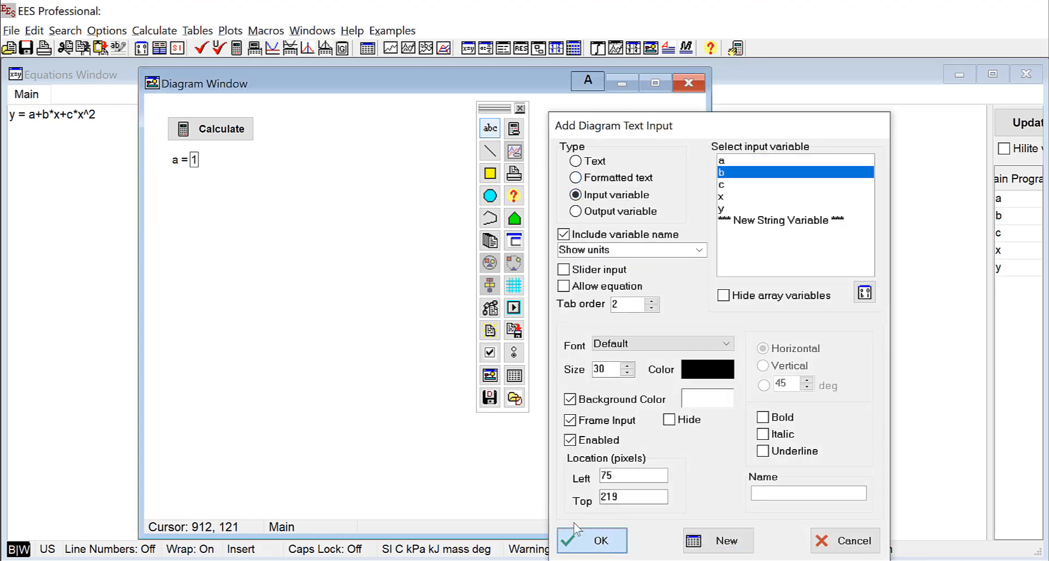
pyautogui.click(490, 129)
pyautogui.click(622, 195)
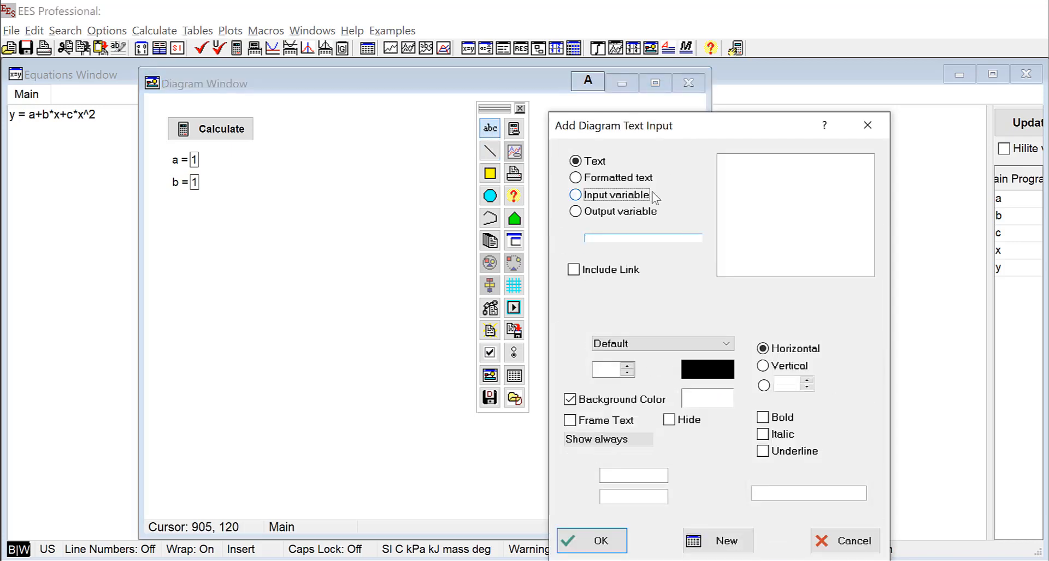
pyautogui.click(733, 186)
pyautogui.click(599, 540)
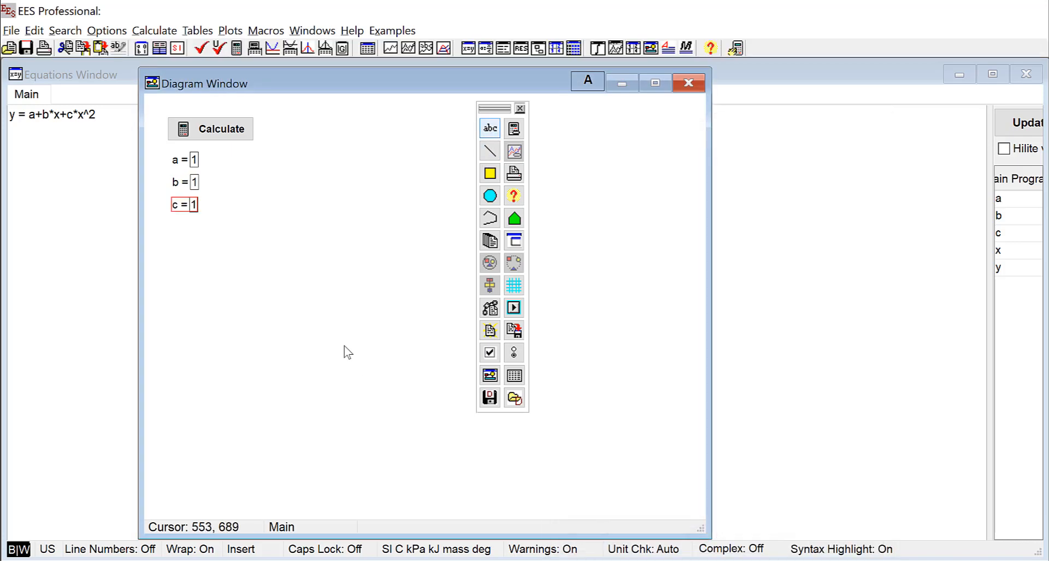
# Add output variable labels for x and y below the inputs
pyautogui.click(490, 129)
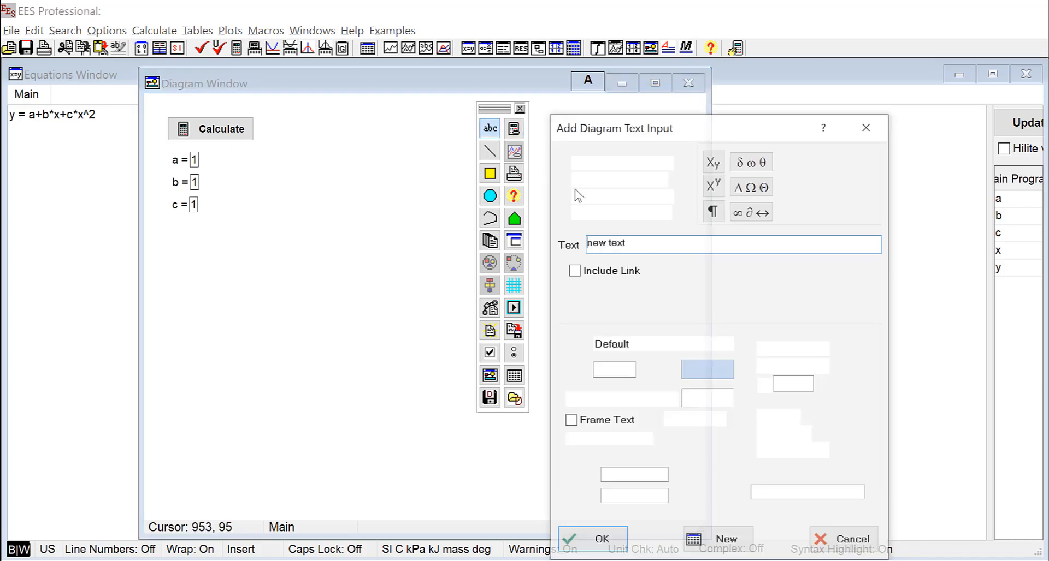
pyautogui.click(576, 211)
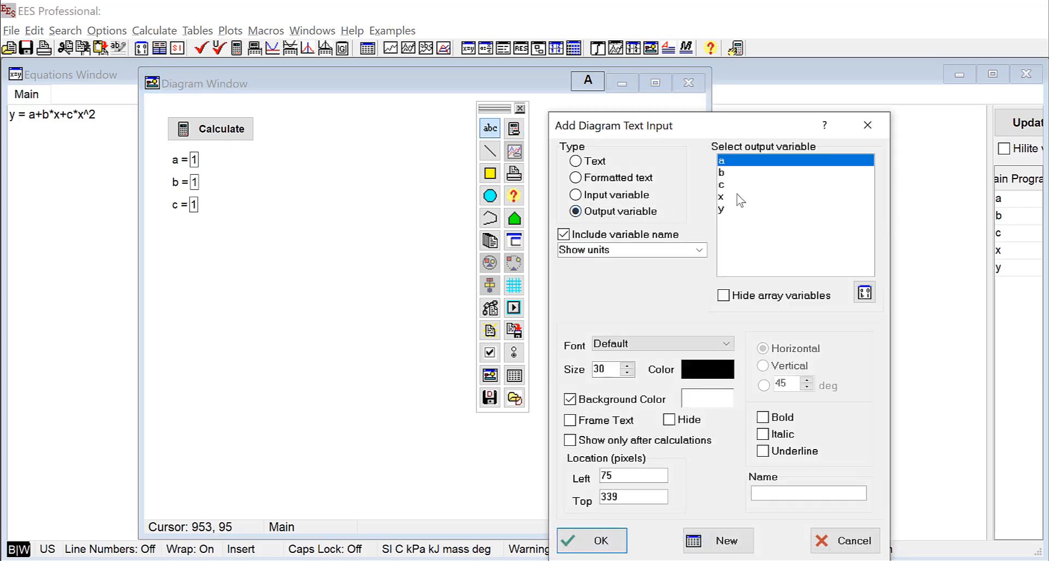
pyautogui.click(738, 197)
pyautogui.click(600, 541)
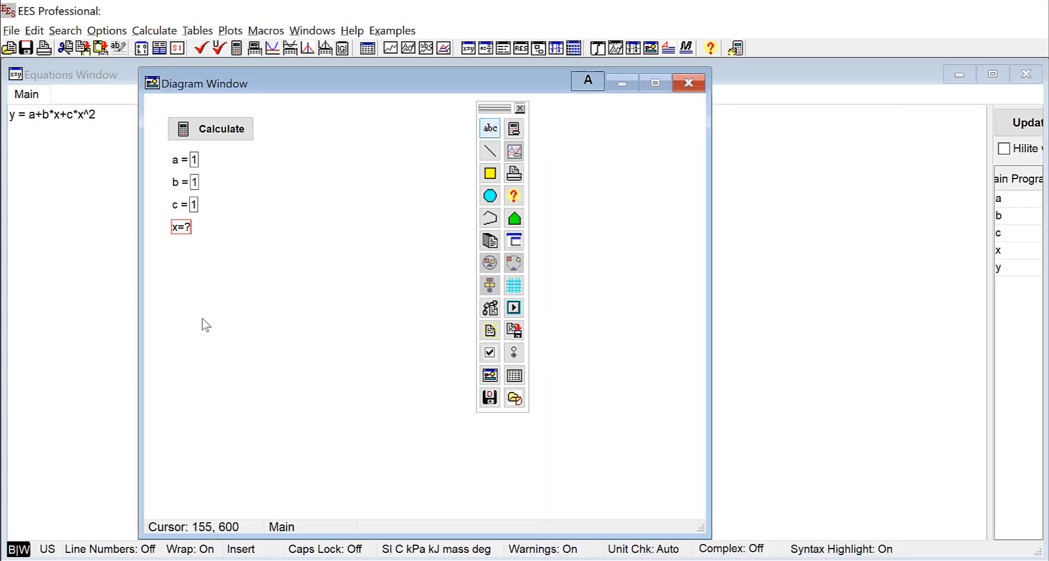
pyautogui.click(495, 130)
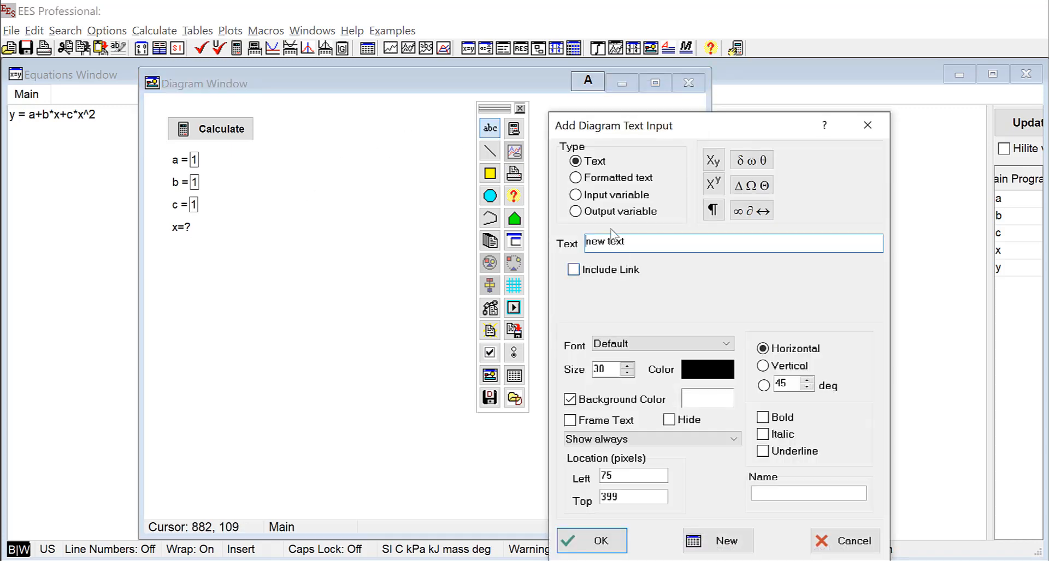
pyautogui.click(615, 213)
pyautogui.click(721, 210)
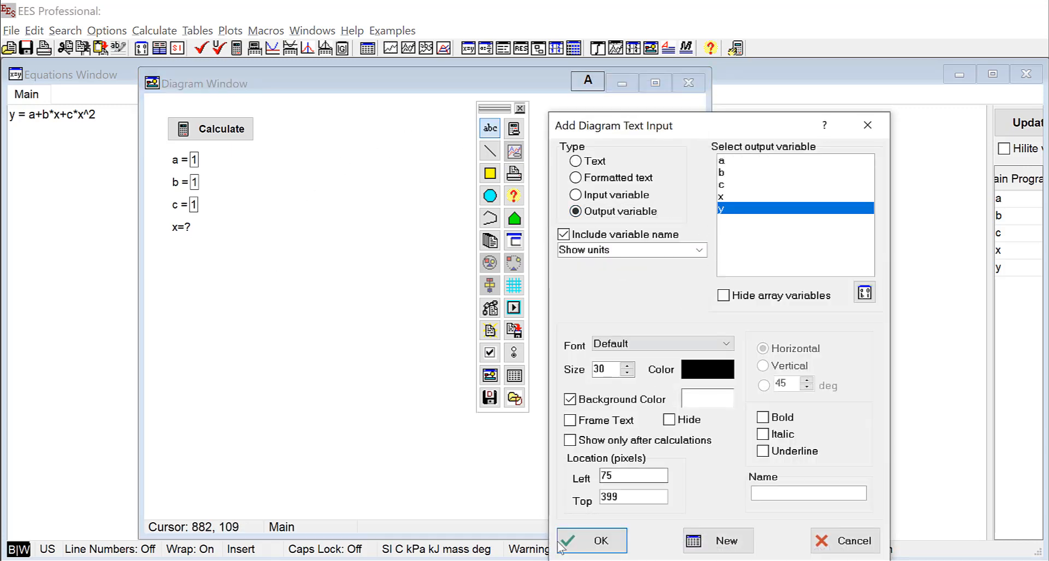
pyautogui.click(598, 541)
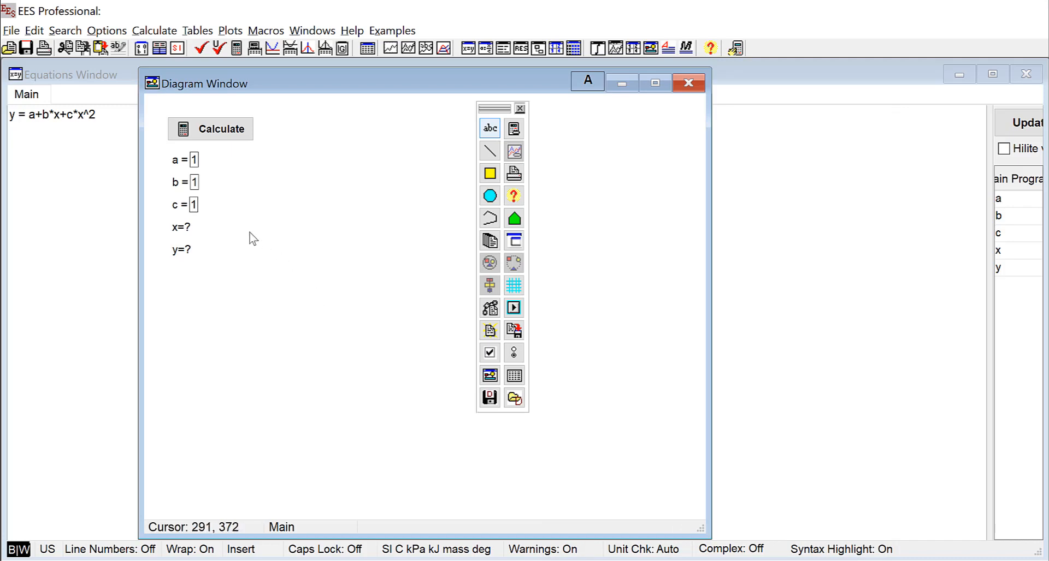
# Set the Calculate button's action to Min/Max with Skip confirmations unchecked
pyautogui.click(222, 133)
pyautogui.doubleClick(223, 133)
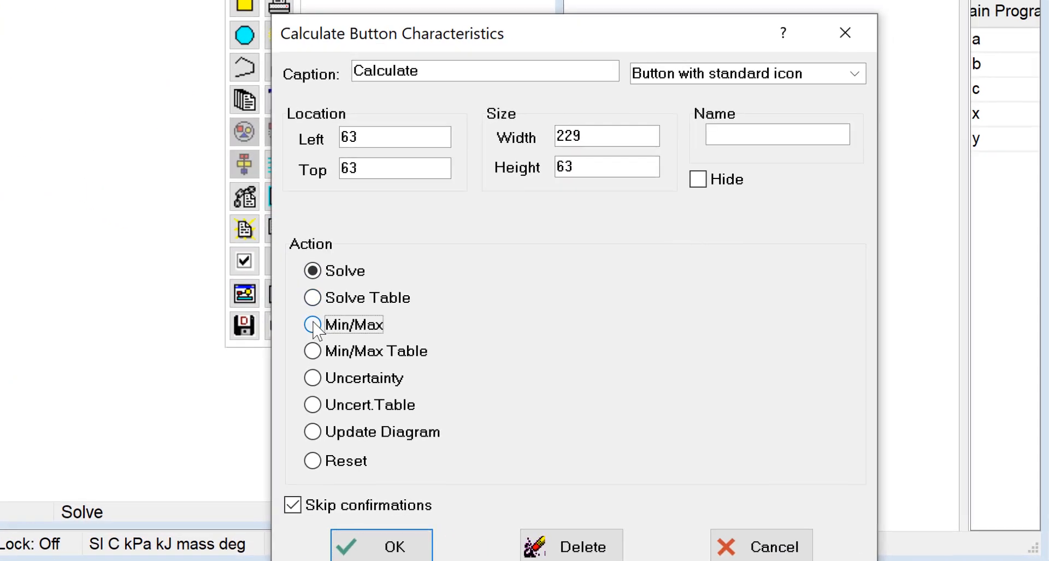
pyautogui.click(313, 326)
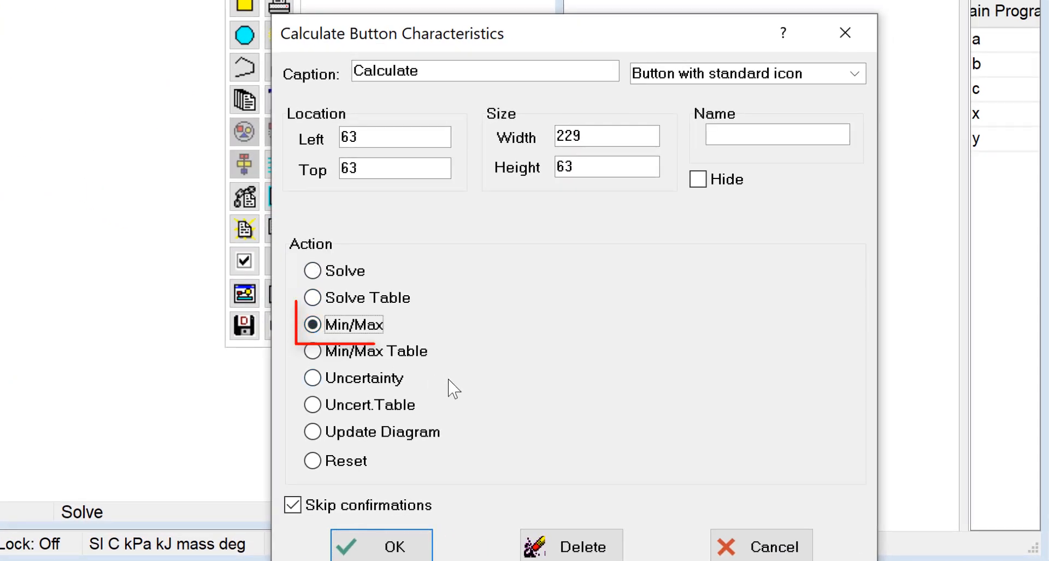
pyautogui.click(293, 506)
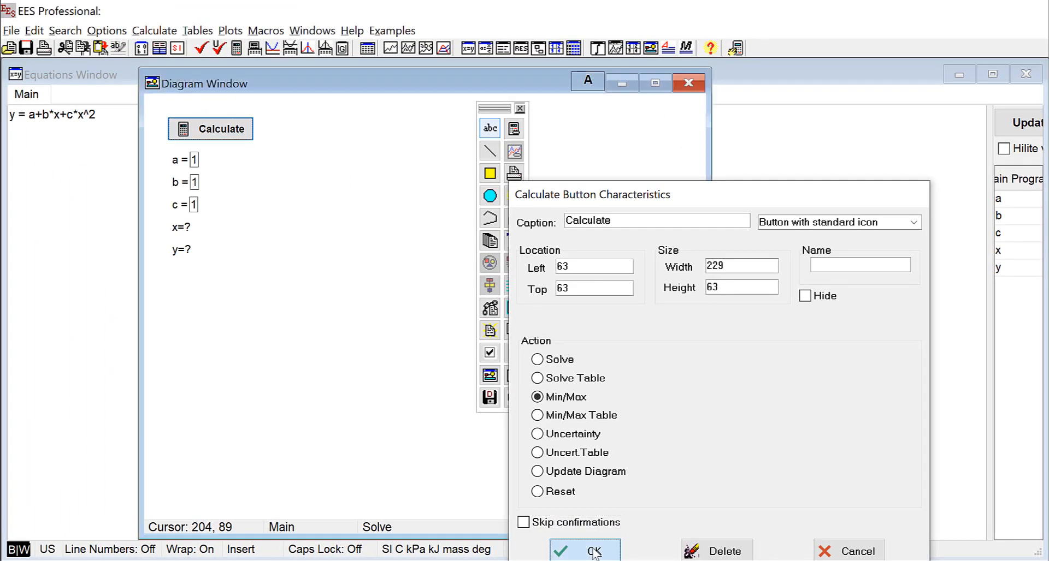
pyautogui.click(593, 548)
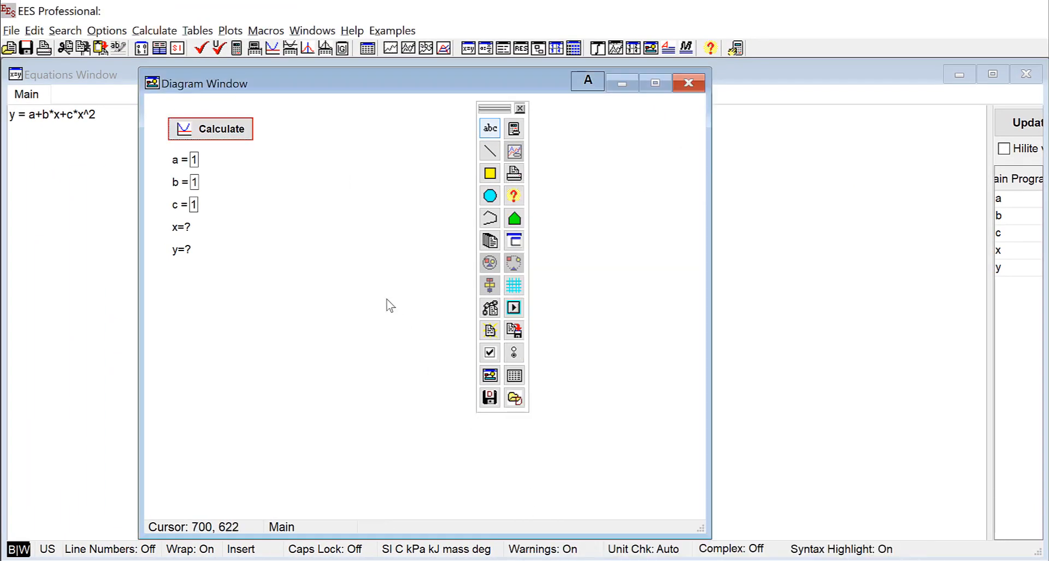
# Nudge the c input slightly lower and leave diagram editing mode
pyautogui.moveTo(173, 203); pyautogui.dragTo(173, 205)
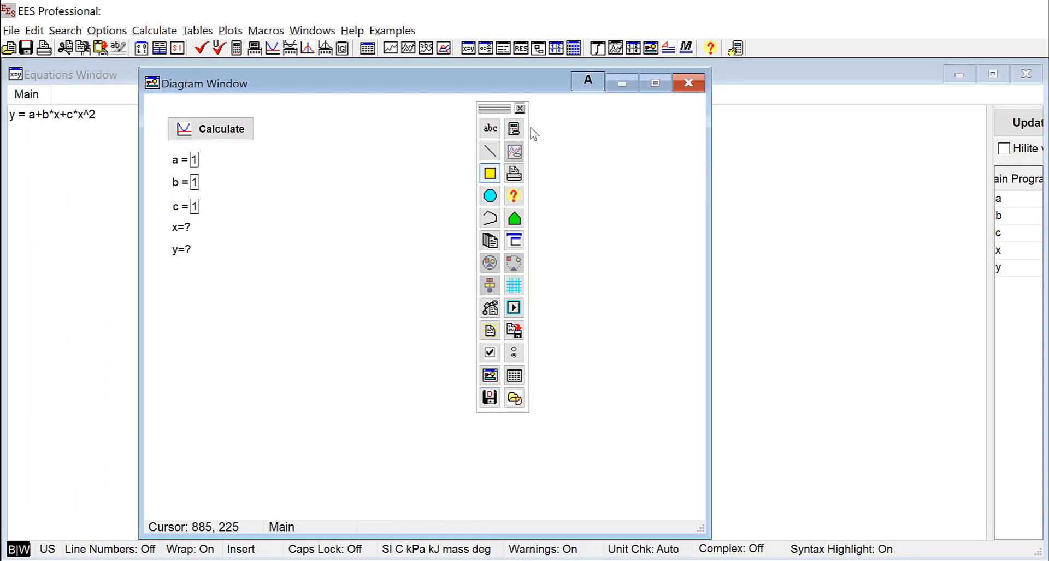
pyautogui.click(588, 83)
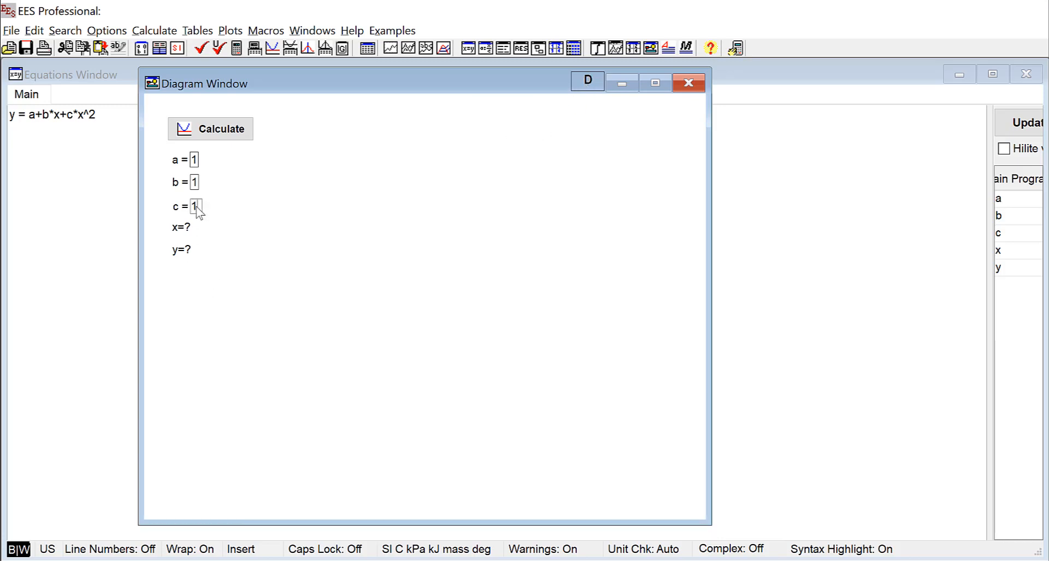
pyautogui.click(230, 250)
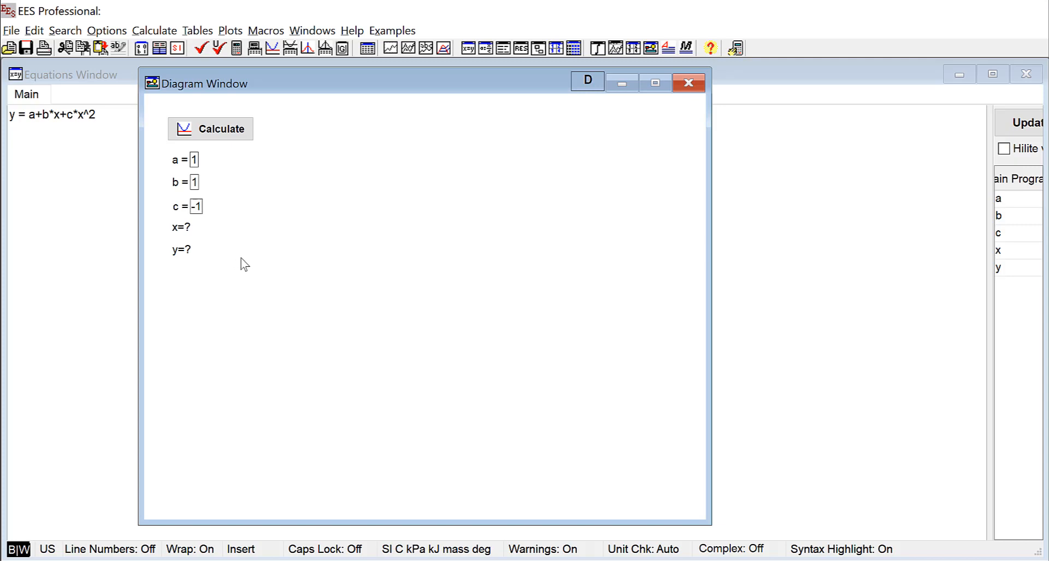
# Run Calculate and choose to maximize y with x as the independent variable
pyautogui.click(223, 132)
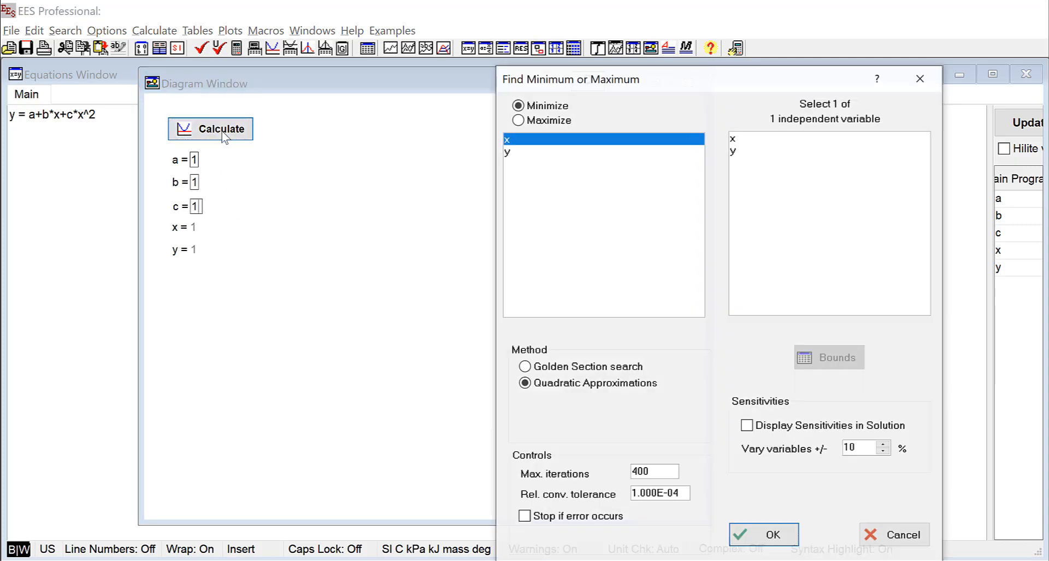
pyautogui.moveTo(628, 85); pyautogui.dragTo(397, 27)
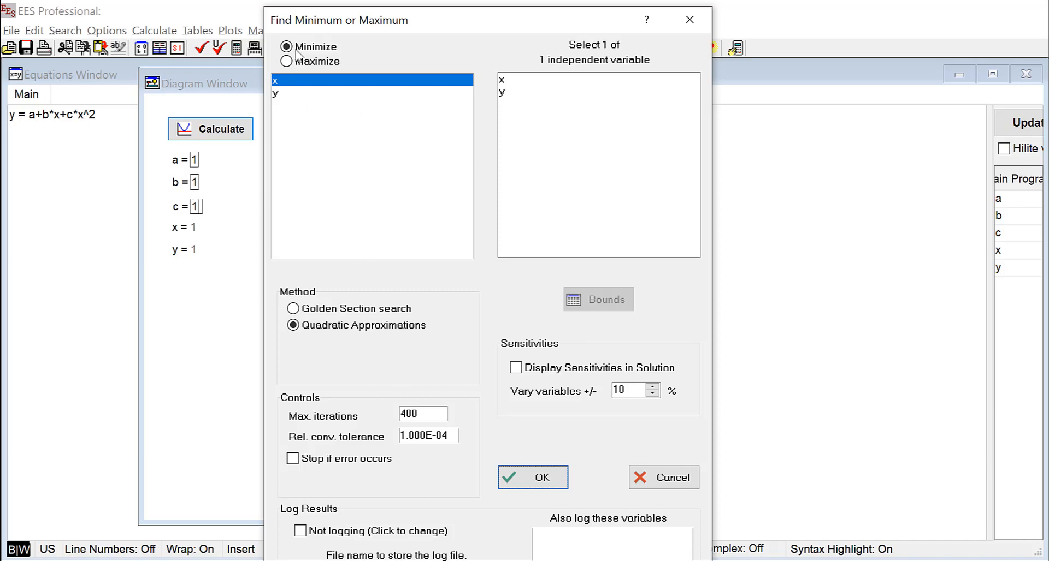
pyautogui.click(302, 63)
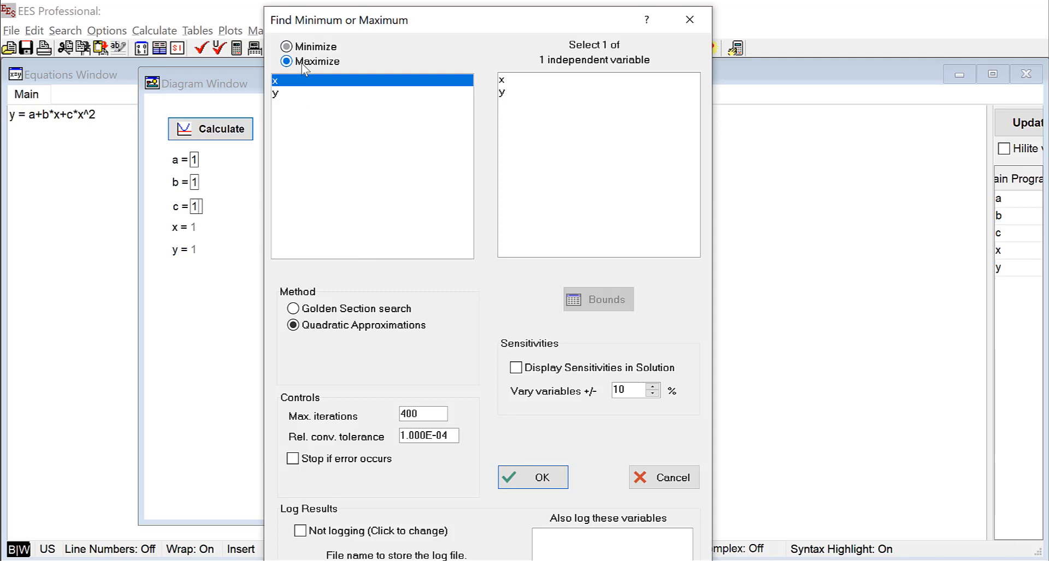
pyautogui.click(291, 96)
pyautogui.click(502, 85)
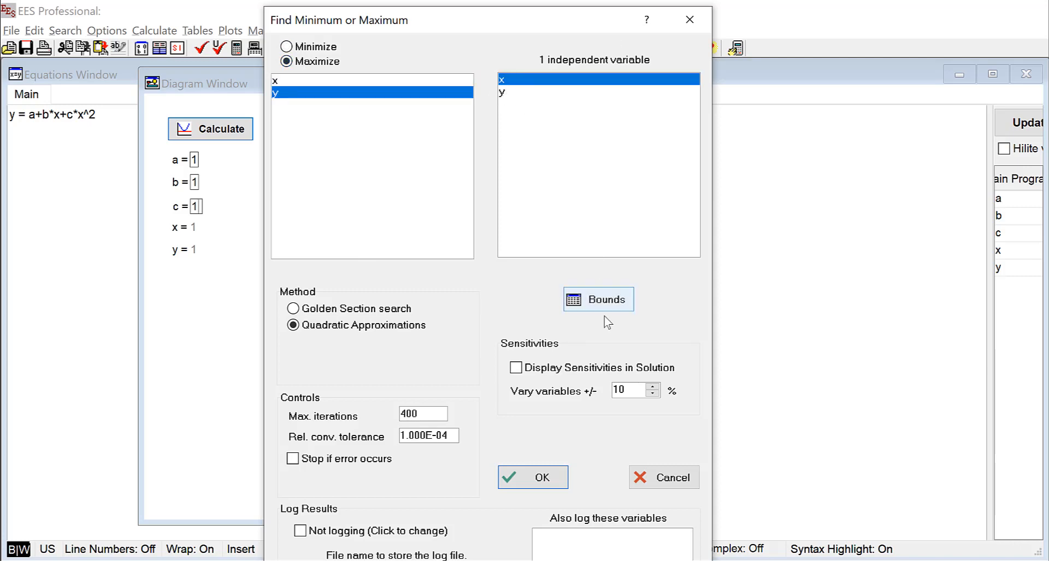
# Bound x between -10 and 10, then start the maximization
pyautogui.click(605, 306)
pyautogui.click(570, 409)
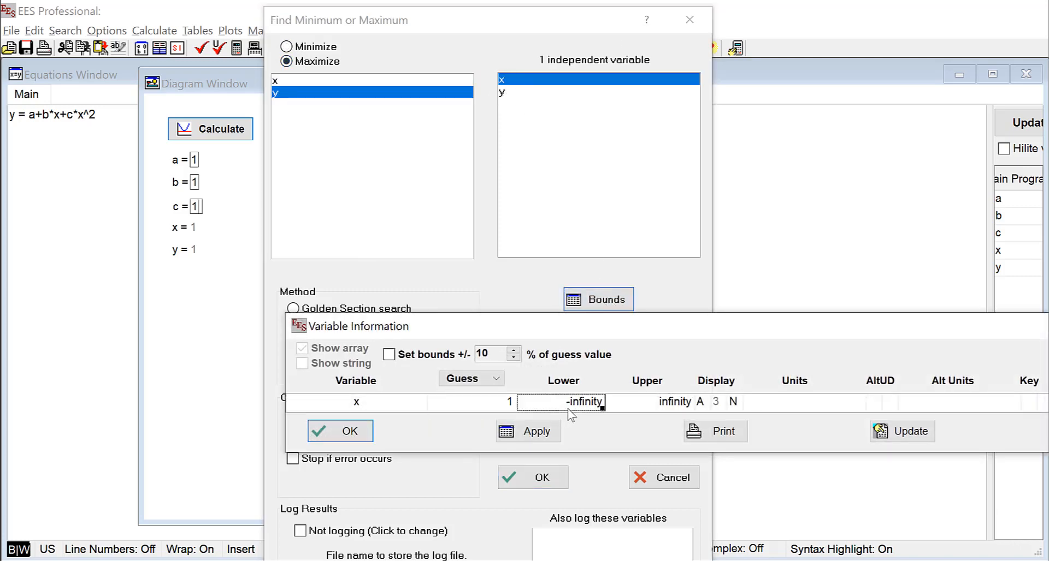
pyautogui.write('-10')
pyautogui.press('Tab')
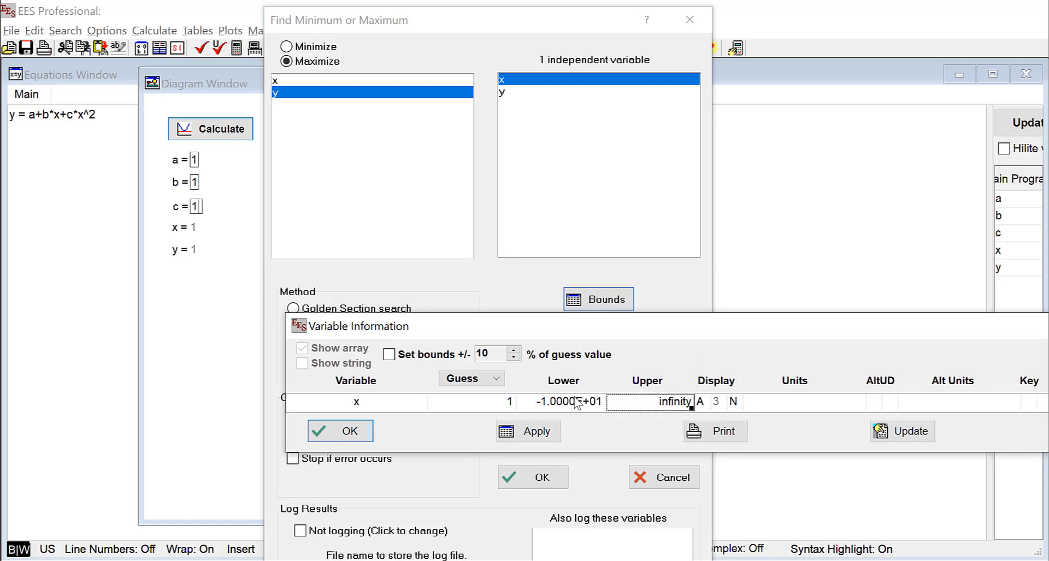
pyautogui.write('10')
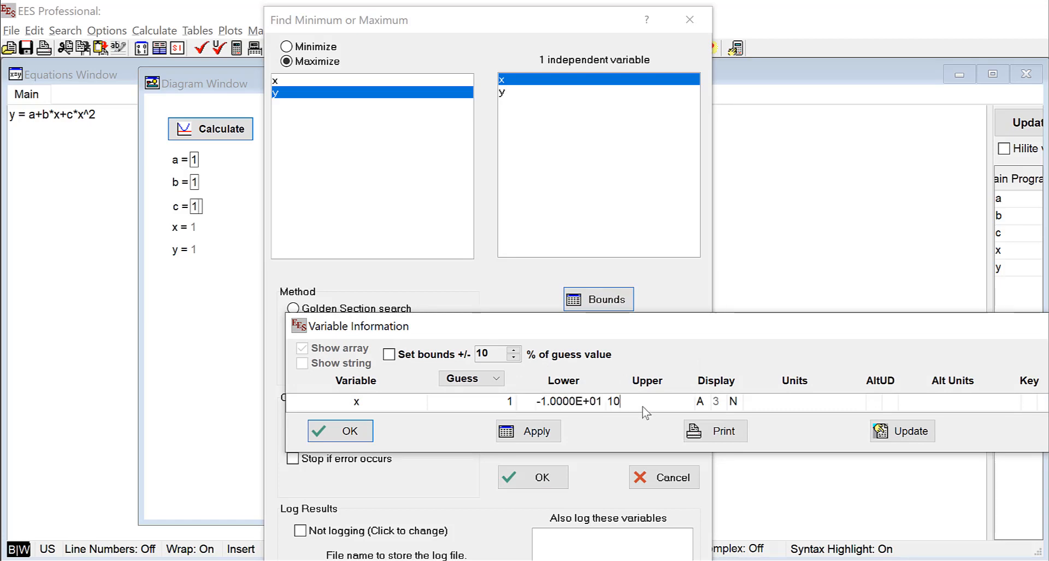
pyautogui.click(347, 432)
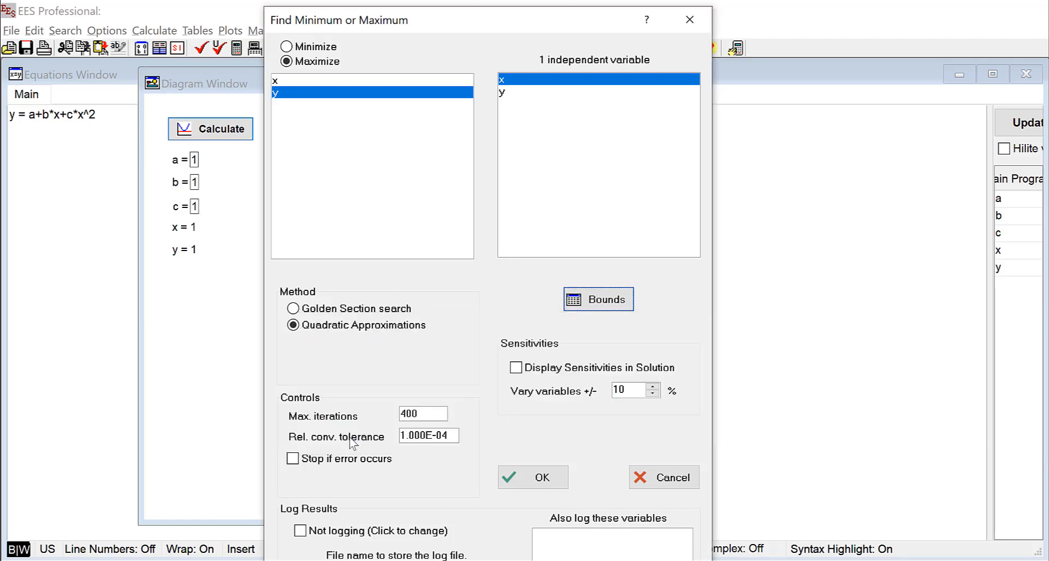
pyautogui.click(544, 479)
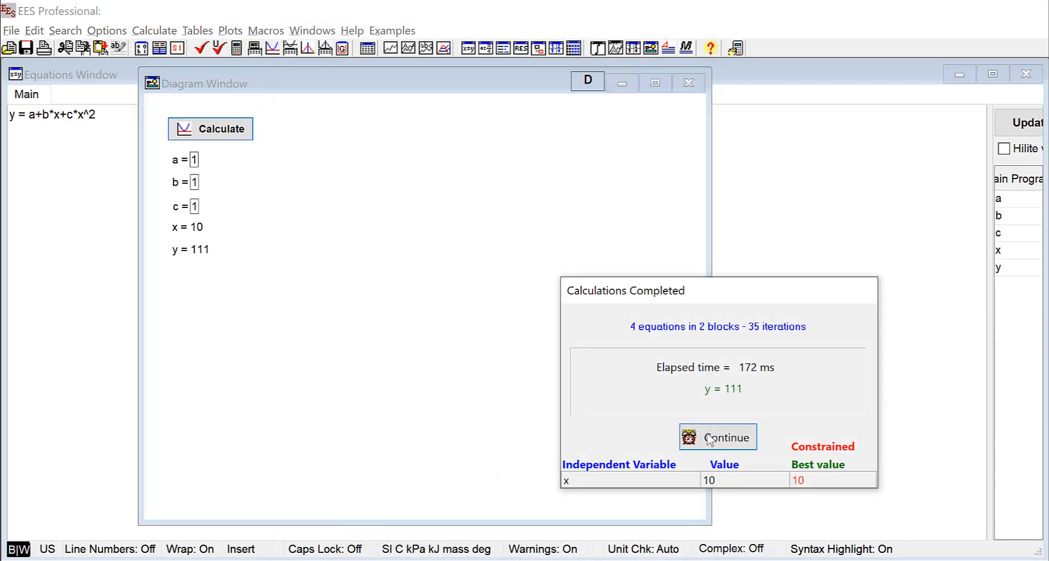
# Close the Calculations Completed summary showing x = 10, y = 111, and click into the c box
pyautogui.click(709, 440)
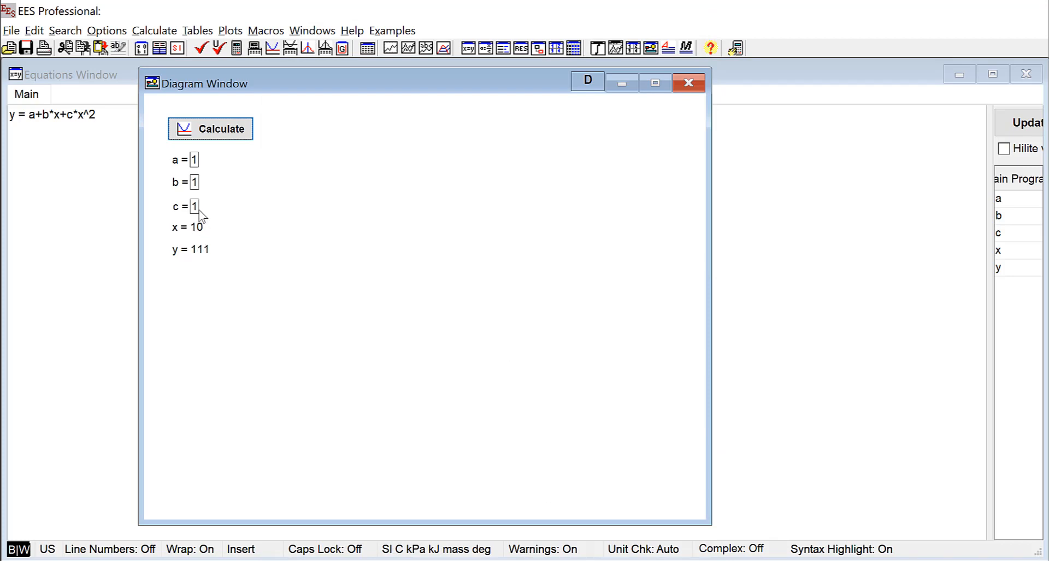
pyautogui.click(194, 208)
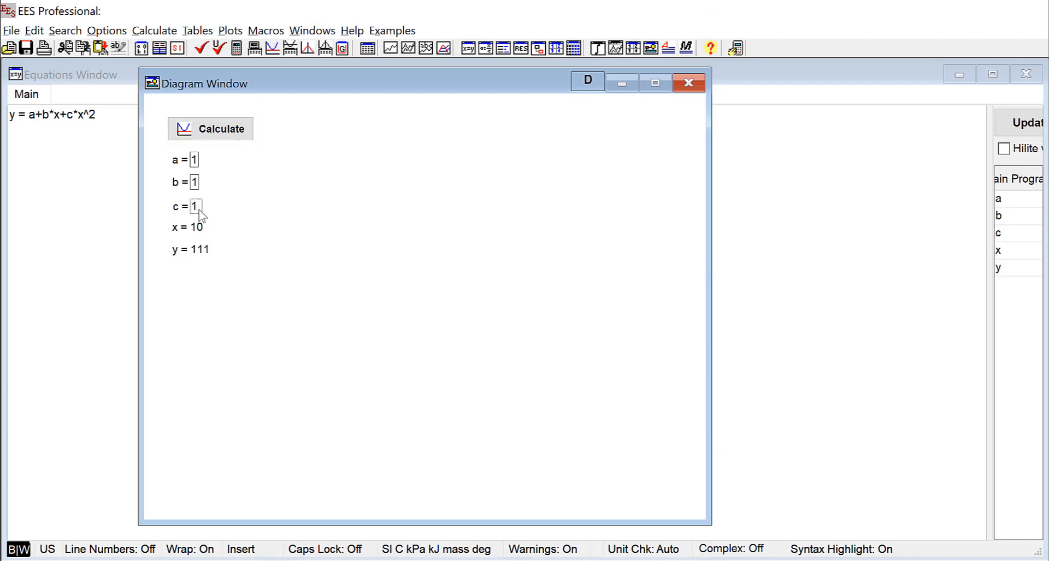
# Make c equal -1 and rerun the maximization, giving x = 0.5 and y = 1.25
pyautogui.write('-')
pyautogui.click(241, 131)
pyautogui.click(748, 536)
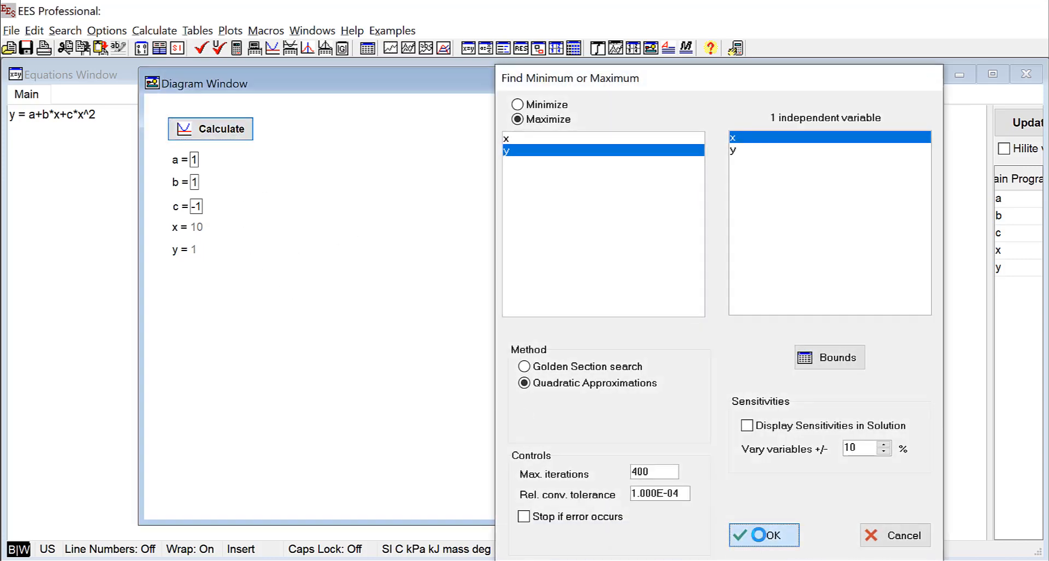
pyautogui.click(727, 438)
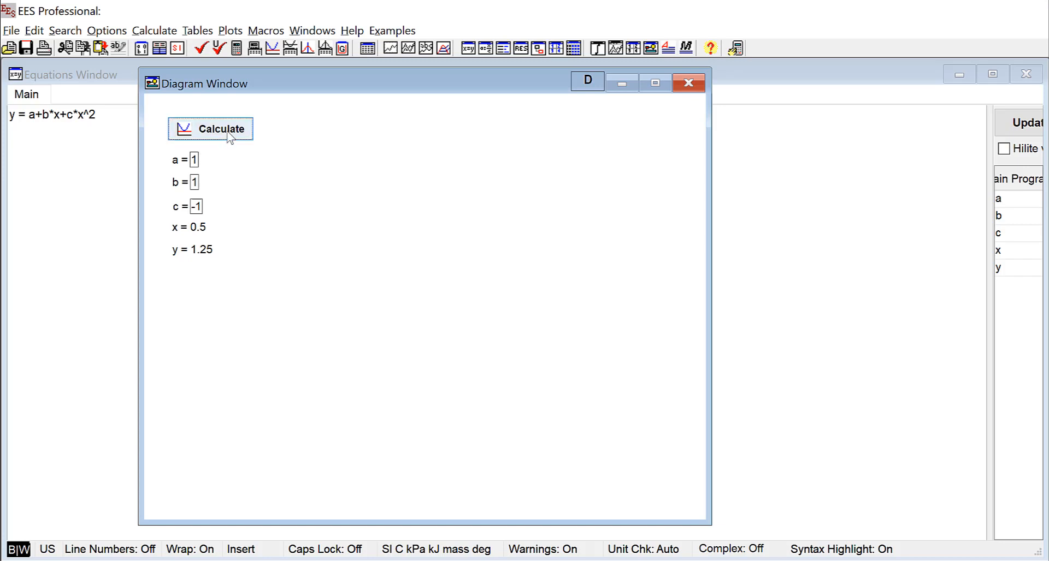
# Turn on Skip confirmations for the Calculate button and return the diagram to run mode
pyautogui.click(590, 87)
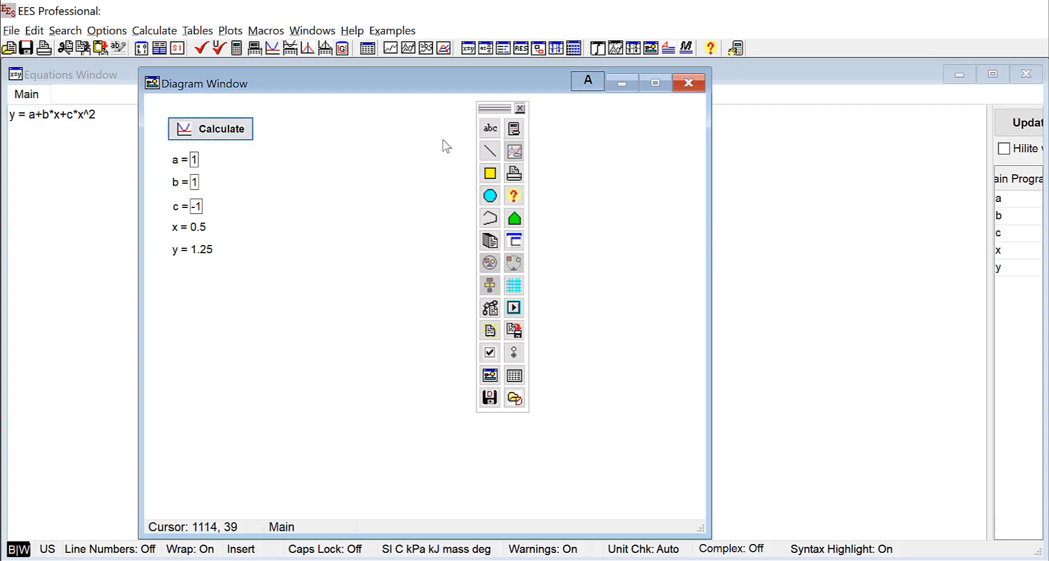
pyautogui.doubleClick(221, 129)
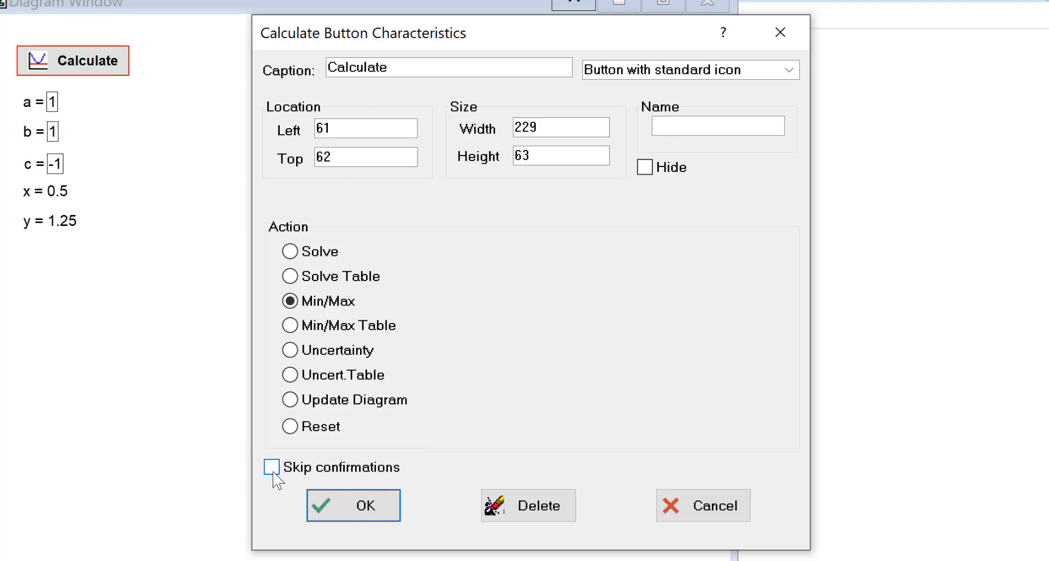
pyautogui.click(271, 468)
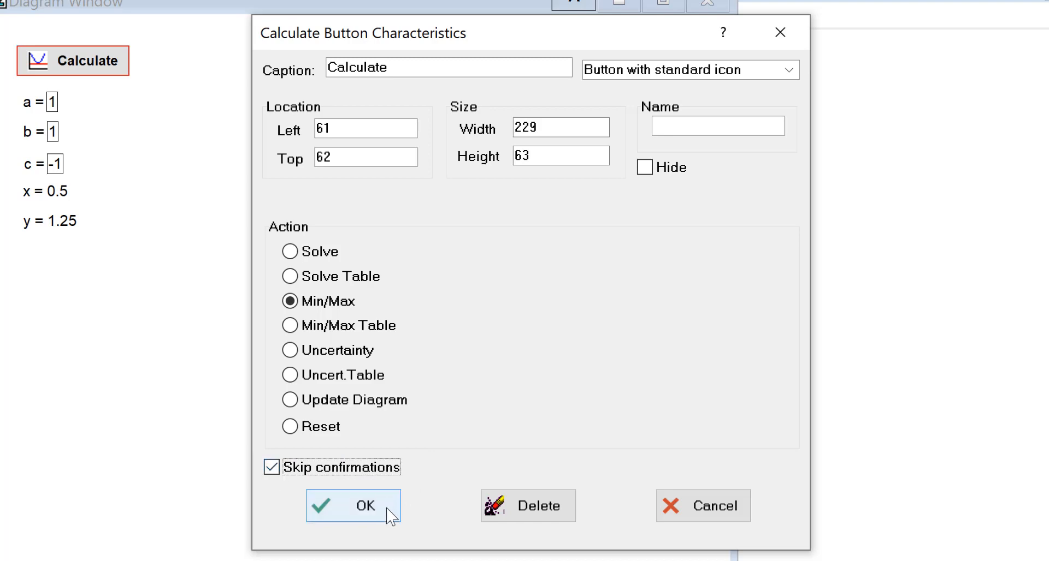
pyautogui.click(371, 510)
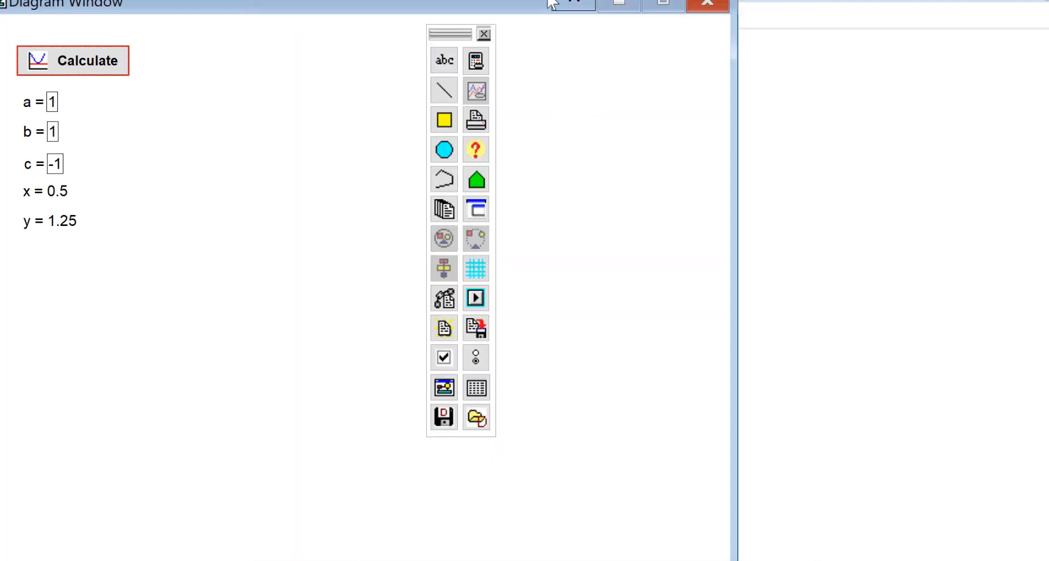
pyautogui.click(573, 4)
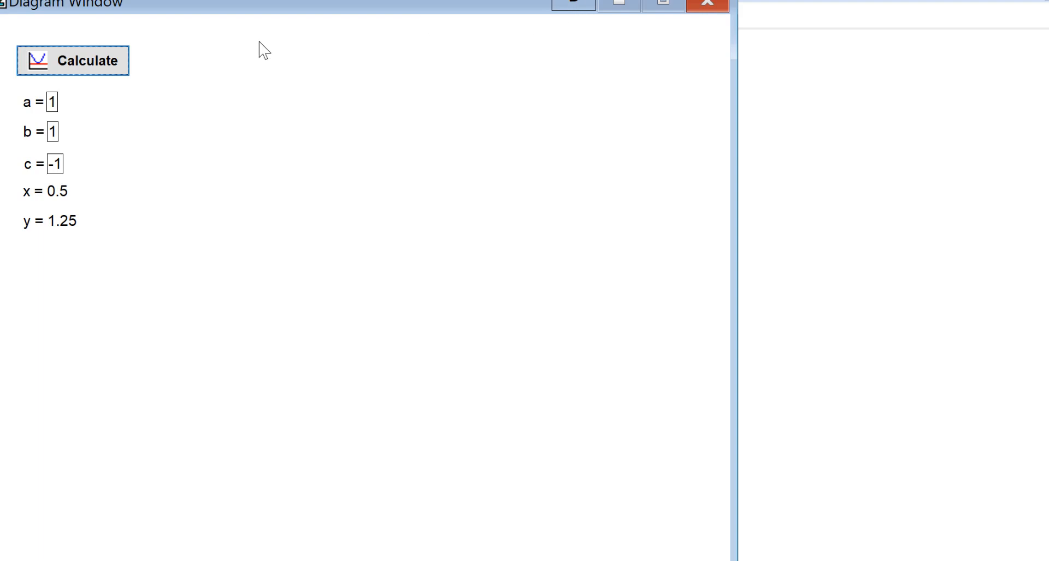
pyautogui.click(90, 65)
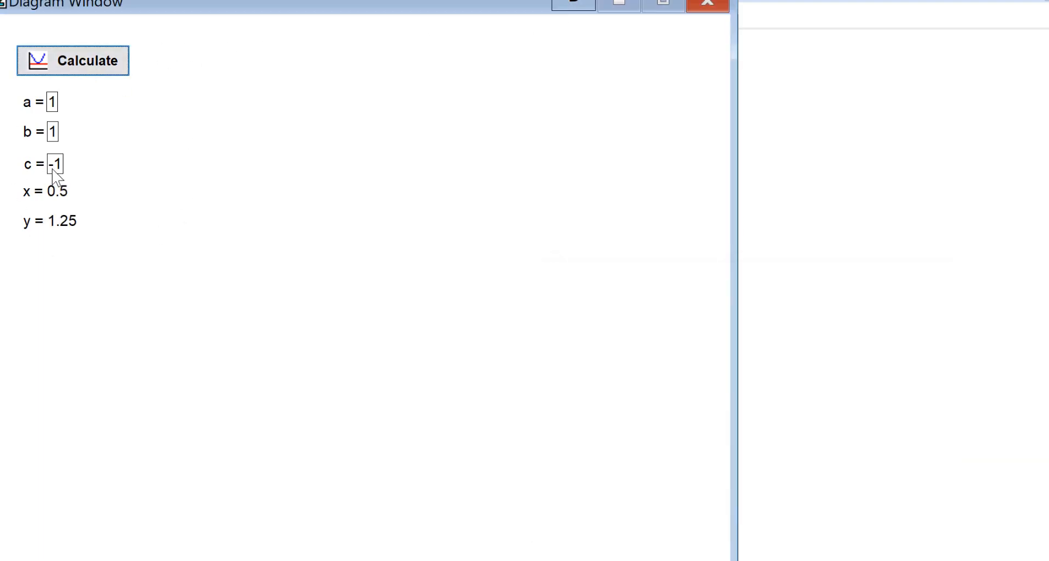
pyautogui.click(60, 167)
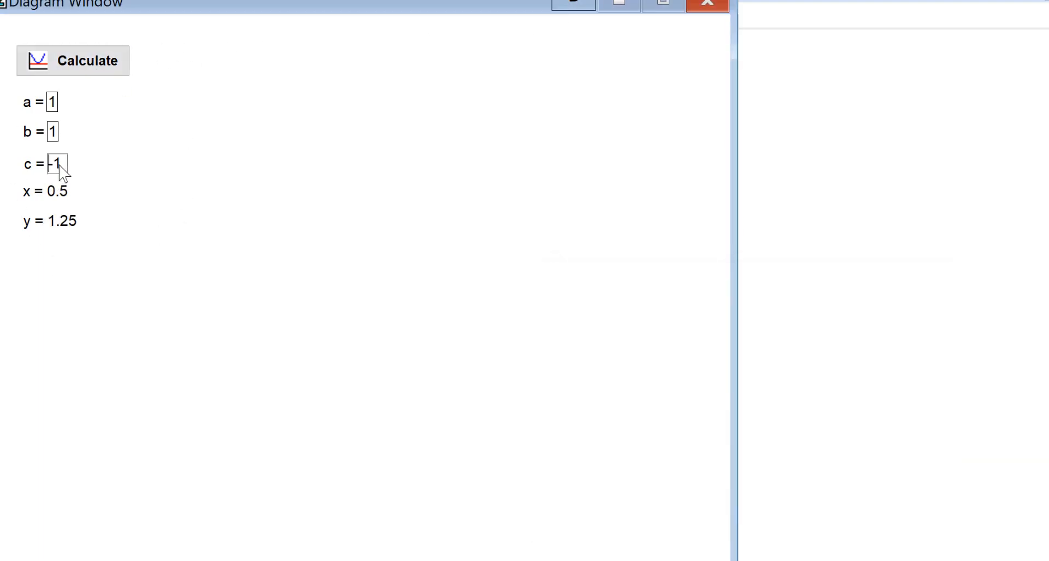
pyautogui.press('Delete')
pyautogui.press('Delete')
pyautogui.write('-2')
pyautogui.click(104, 73)
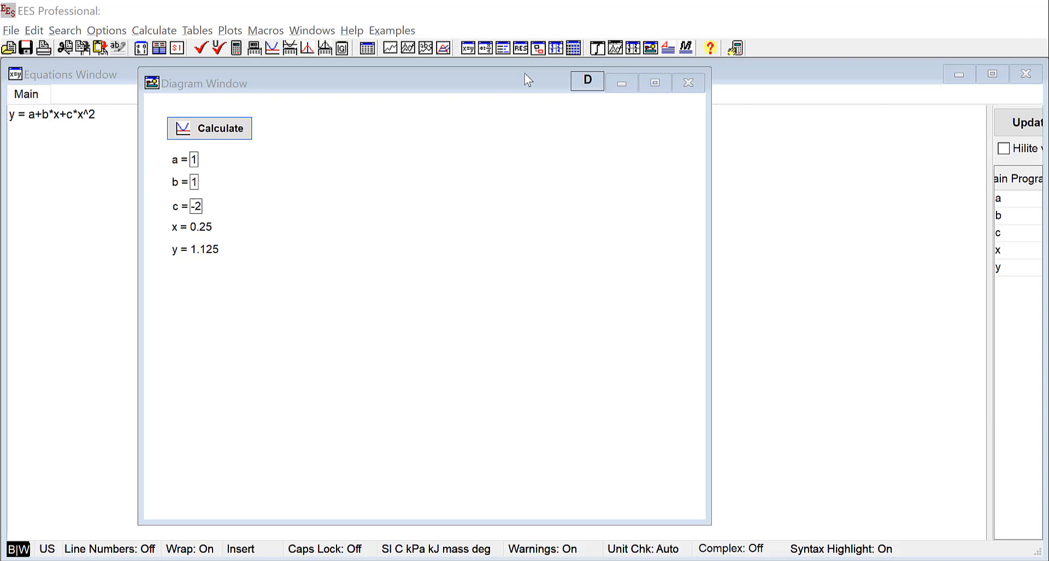
# In edit mode, place a new calculation button just right of the Calculate button
pyautogui.click(653, 49)
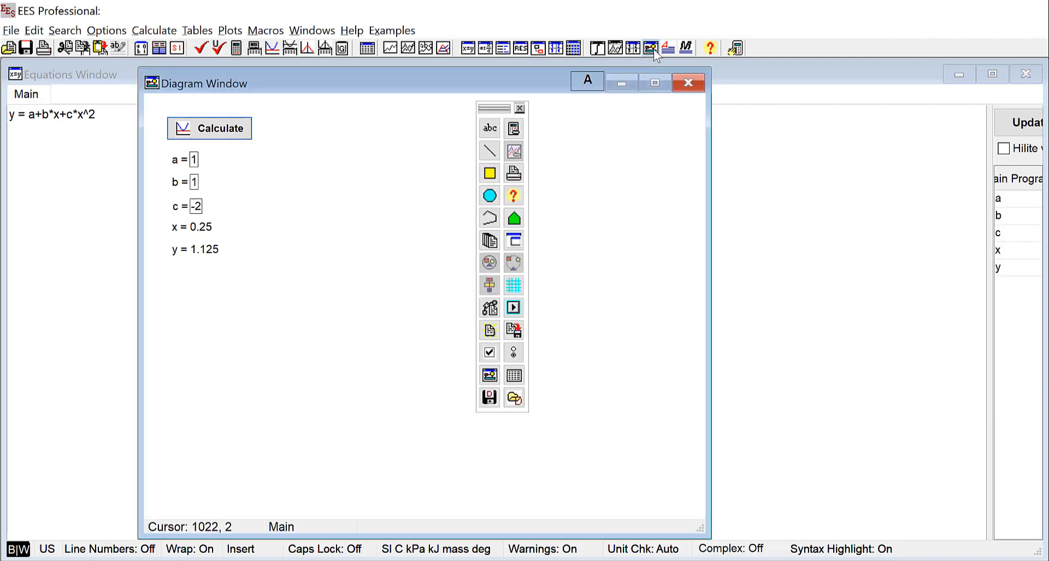
pyautogui.click(514, 131)
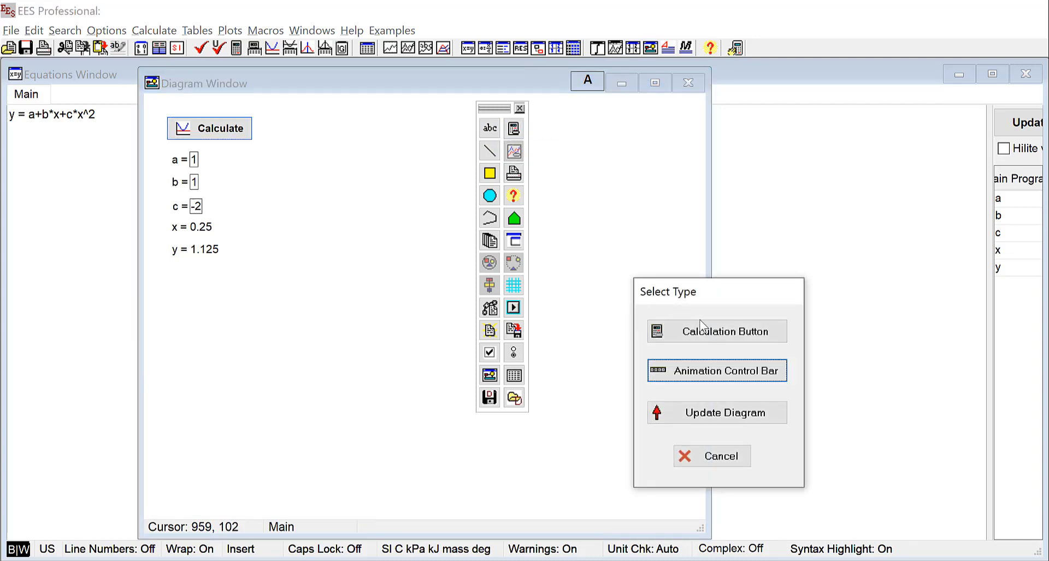
pyautogui.click(701, 326)
pyautogui.moveTo(264, 129); pyautogui.dragTo(338, 130)
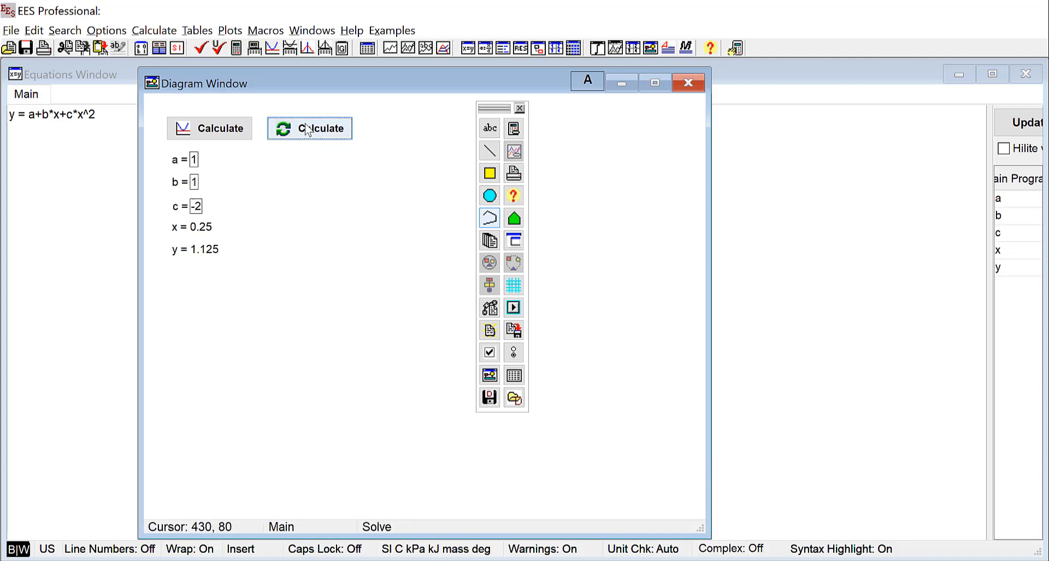
# Set the new button to the Reset action with caption 'Reset', then return to run mode
pyautogui.doubleClick(307, 130)
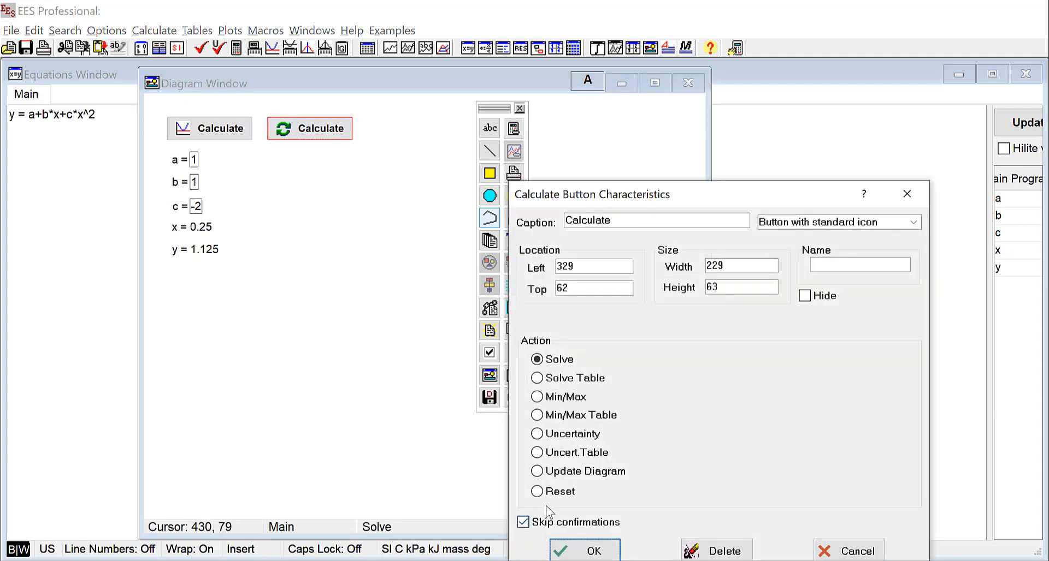
pyautogui.click(537, 491)
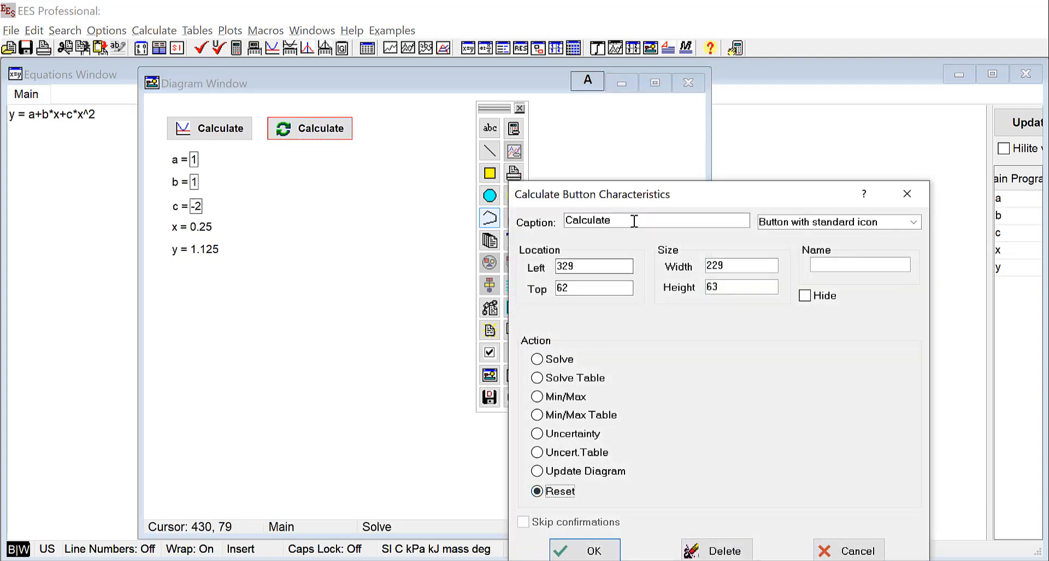
pyautogui.moveTo(697, 220); pyautogui.dragTo(518, 228)
pyautogui.write('Reset')
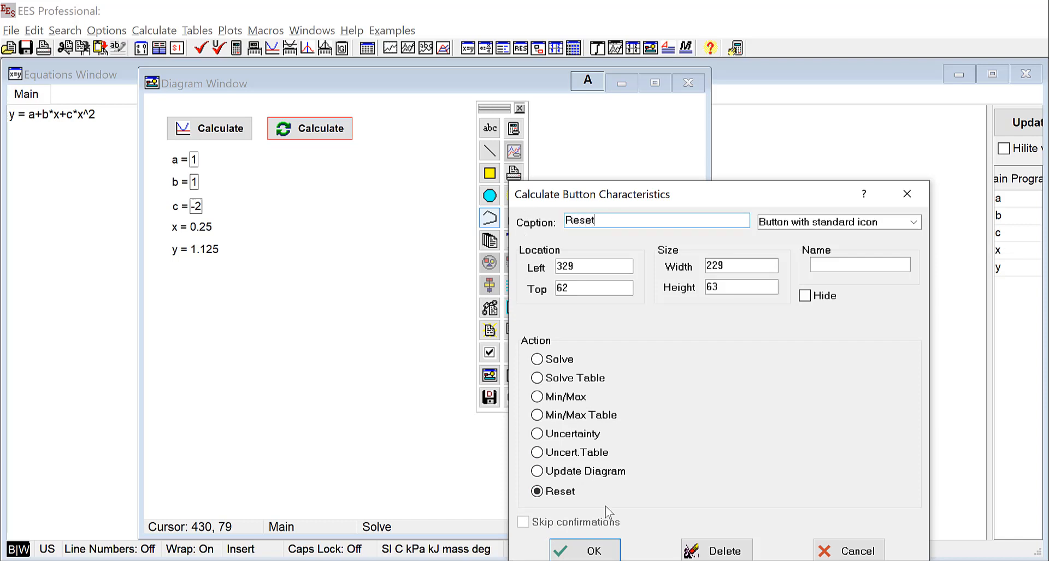
pyautogui.click(606, 552)
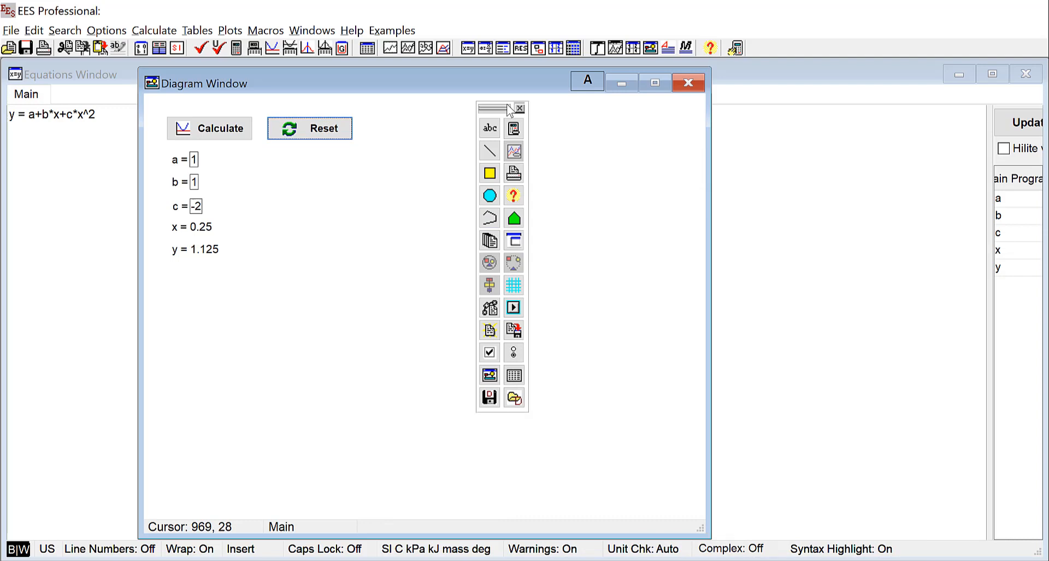
pyautogui.click(587, 82)
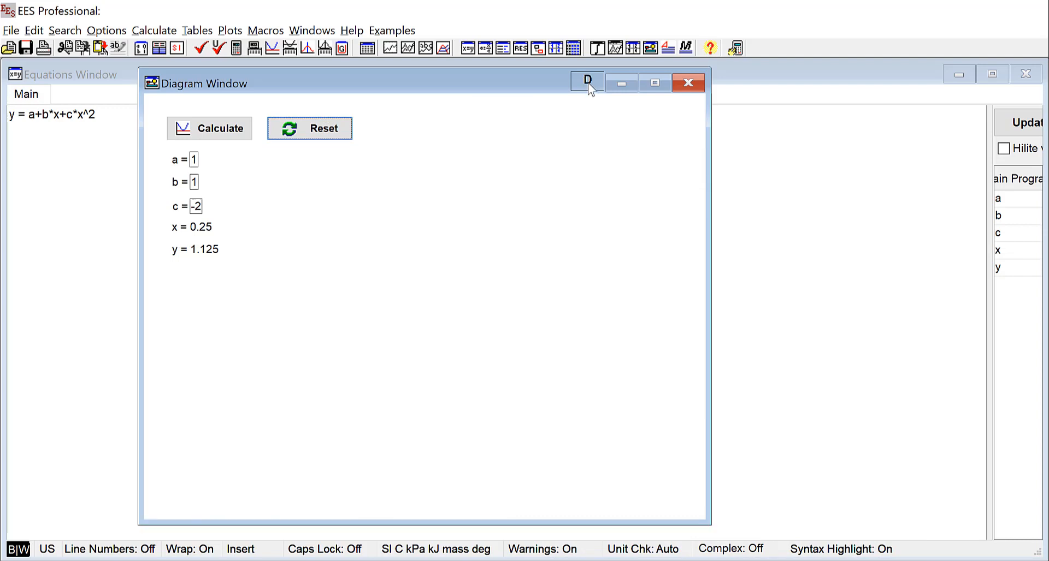
# Press Reset so x and y revert to 1, then switch to development mode
pyautogui.click(330, 133)
pyautogui.click(582, 83)
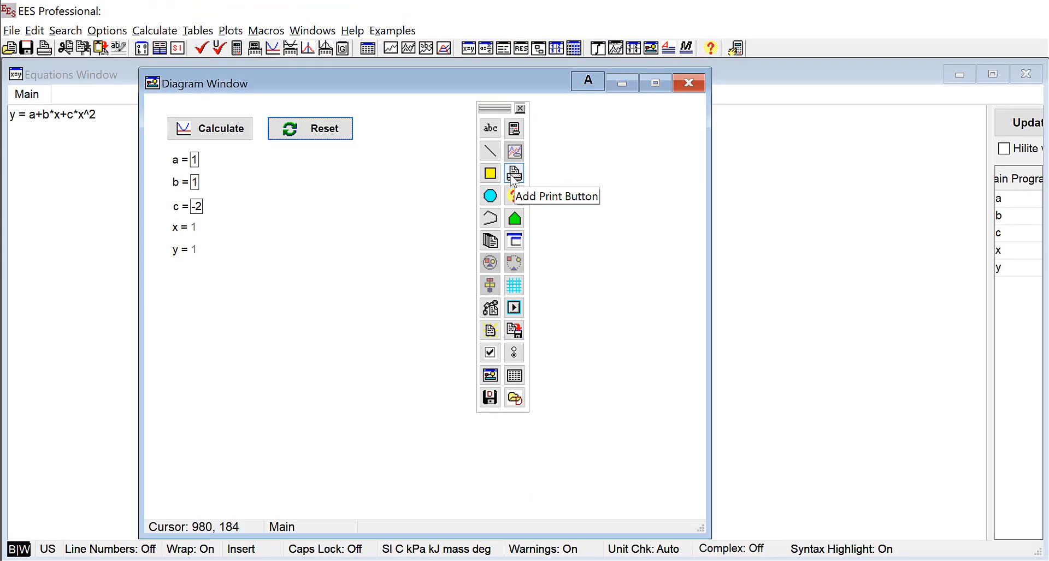
# Place a Print button directly under Reset and switch to application mode
pyautogui.click(513, 174)
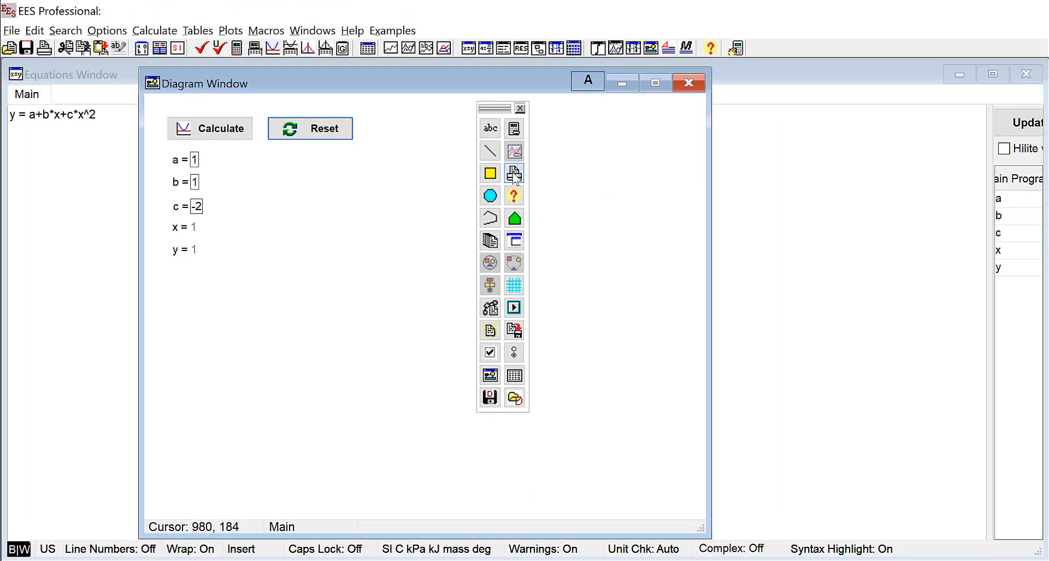
pyautogui.moveTo(339, 141); pyautogui.dragTo(328, 184)
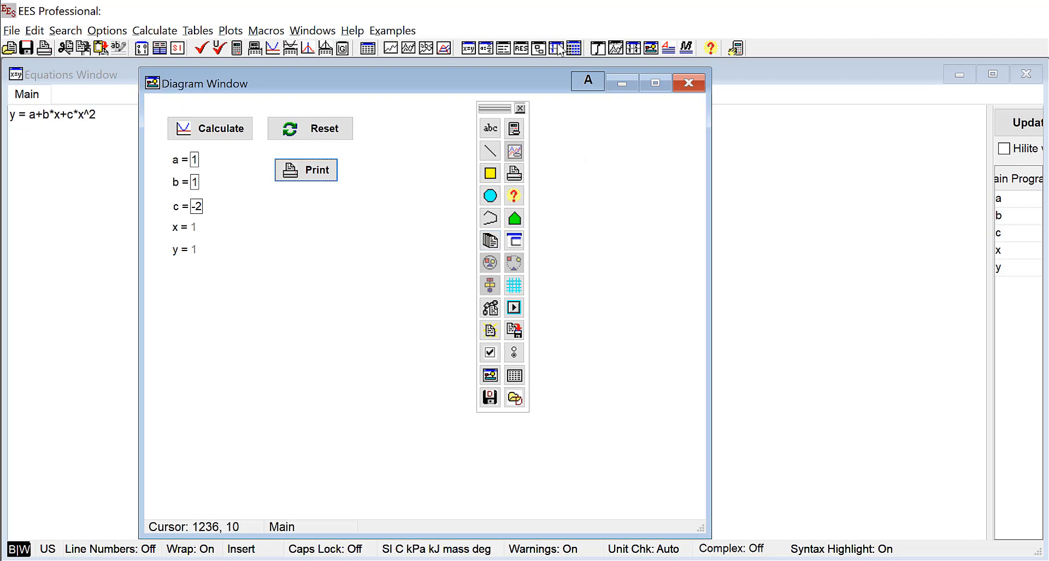
pyautogui.click(587, 80)
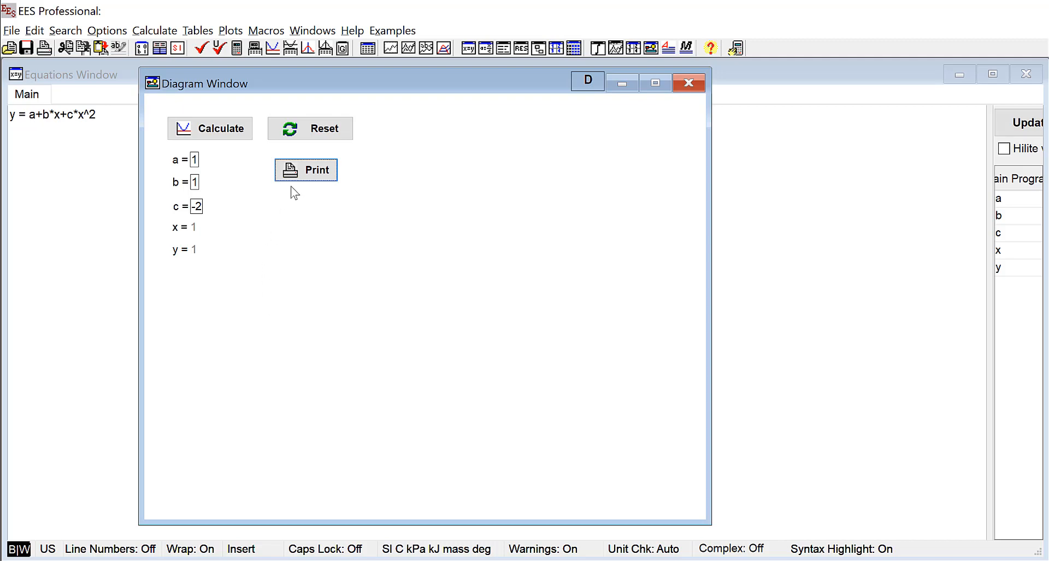
# Print the diagram to PDF, overwriting the existing Diagram.pdf
pyautogui.click(324, 181)
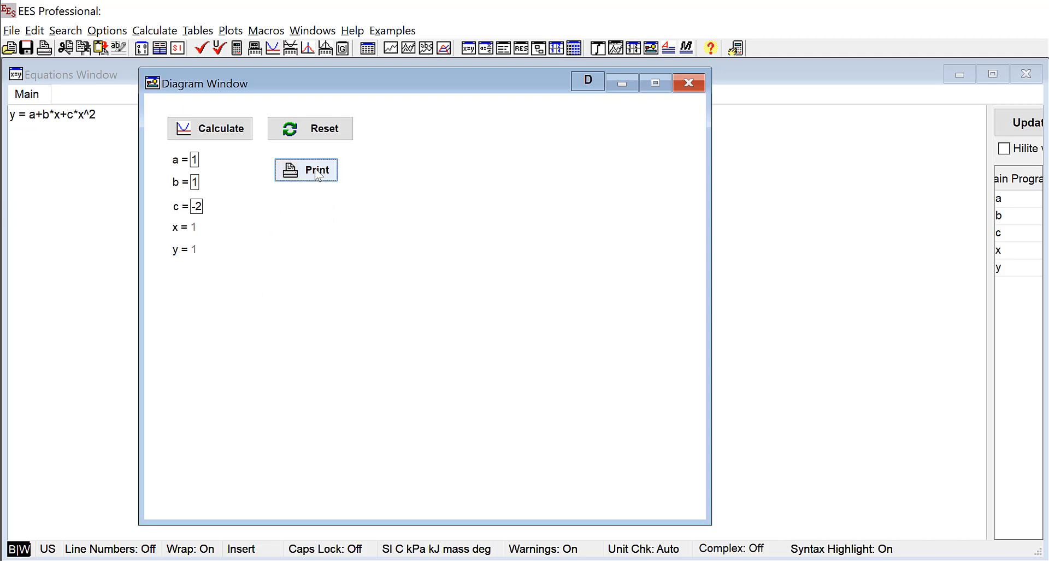
pyautogui.click(317, 174)
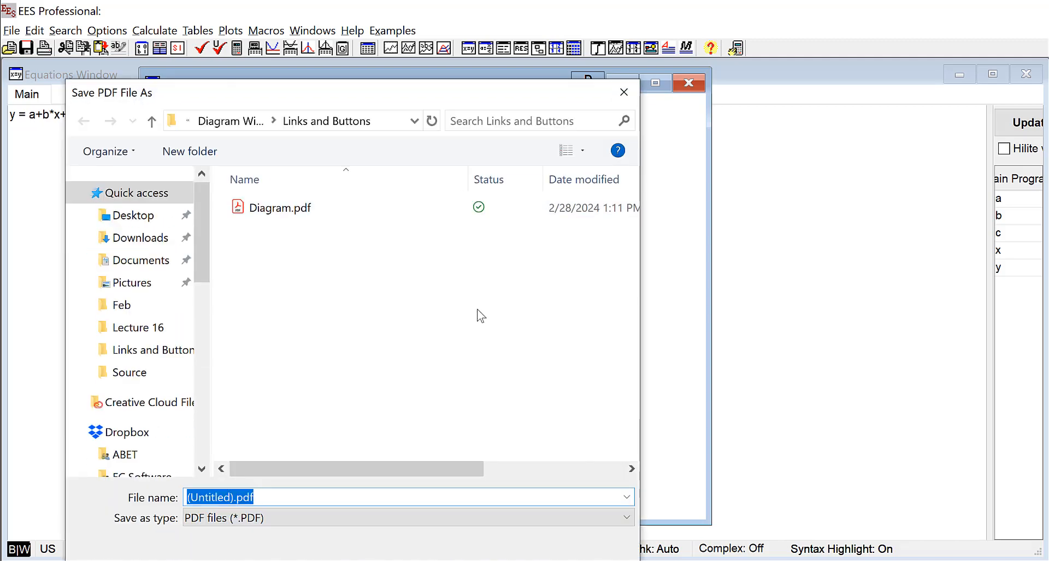
pyautogui.click(293, 210)
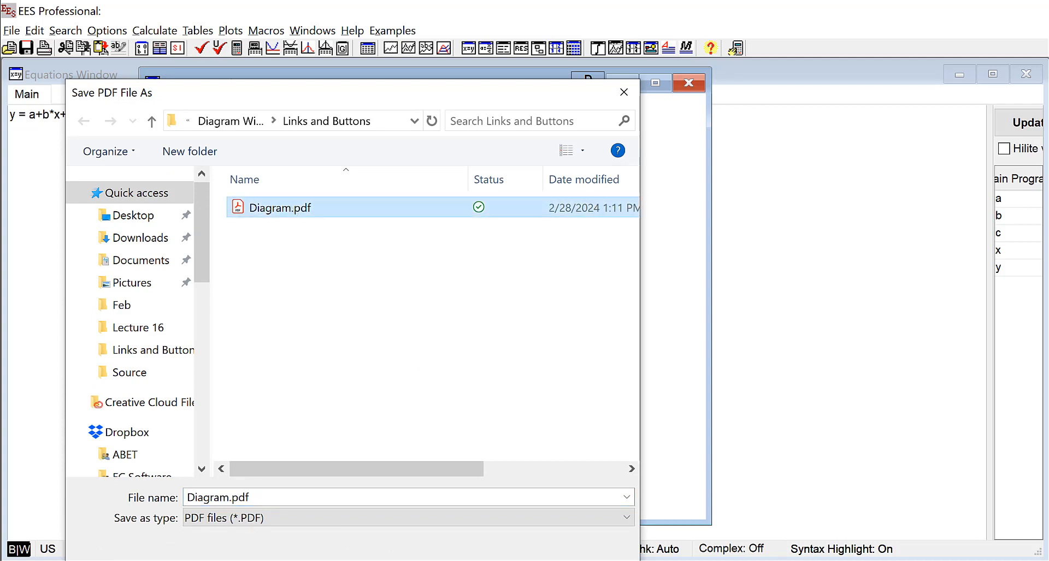
pyautogui.press('Return')
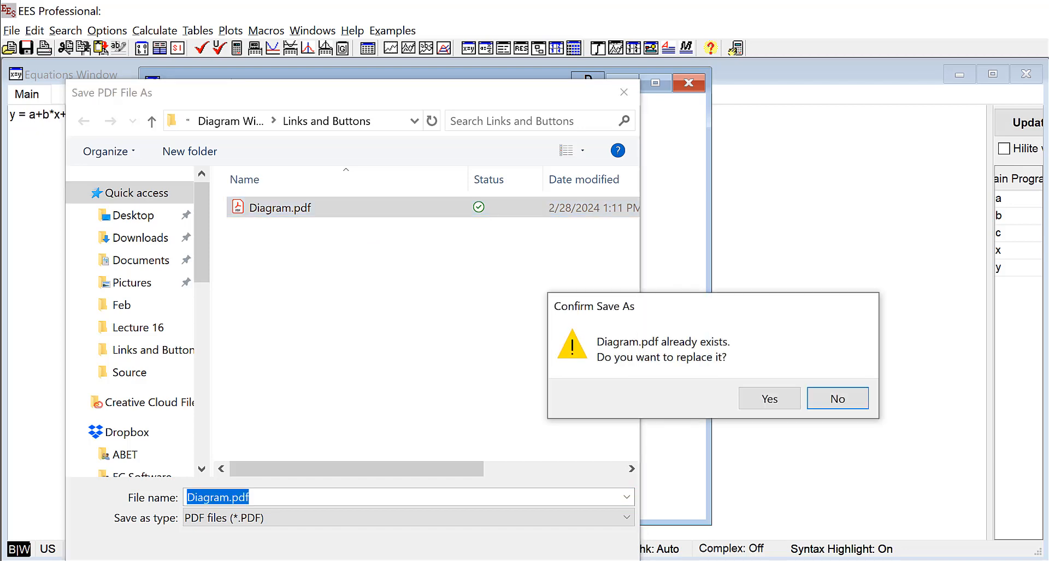
pyautogui.click(762, 402)
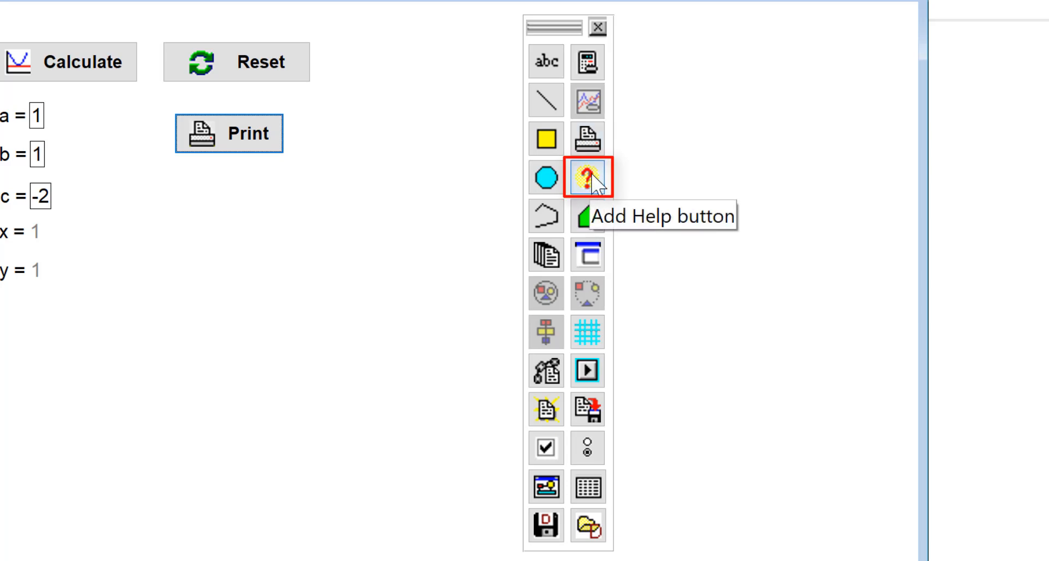
# Add a Help button using Diagram.pdf as its help file, positioned below Print, in run mode
pyautogui.click(587, 177)
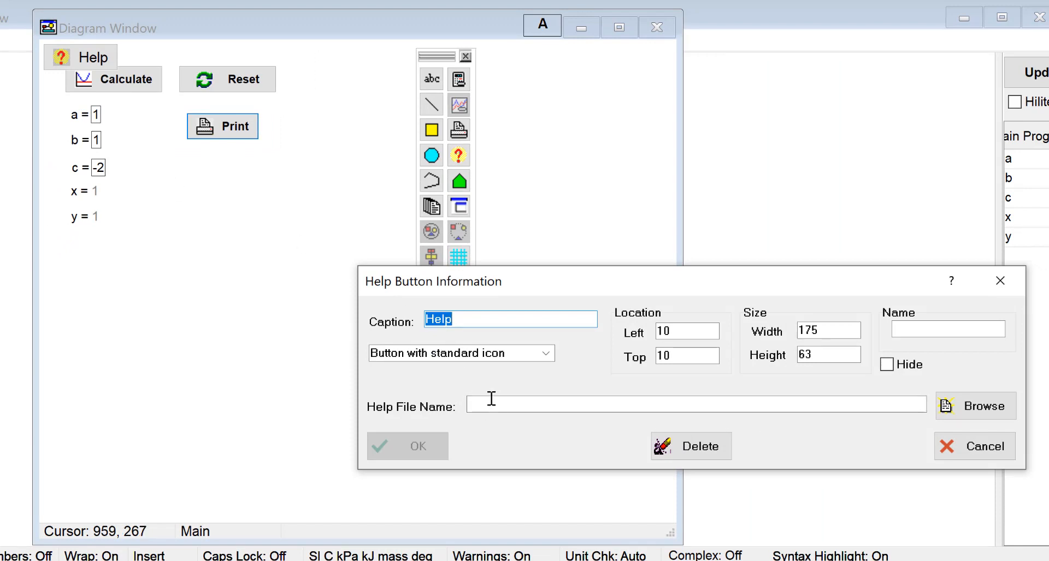
pyautogui.click(506, 407)
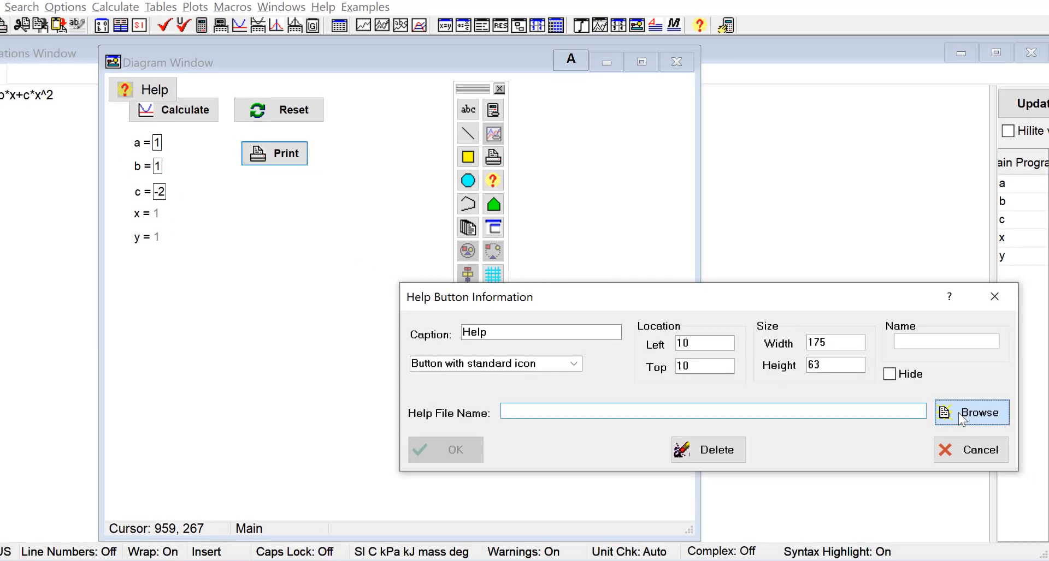
pyautogui.click(960, 414)
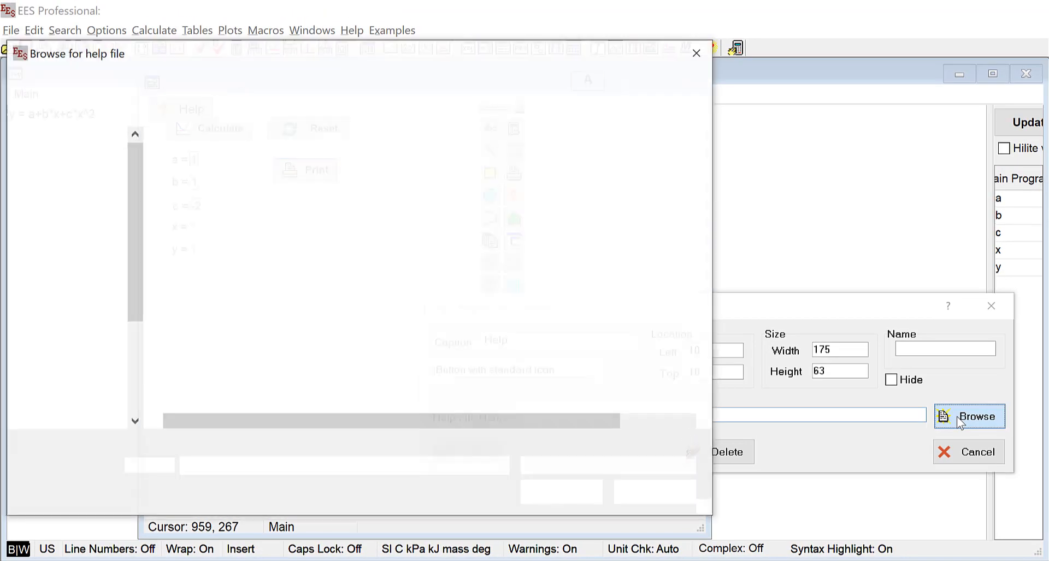
pyautogui.click(208, 174)
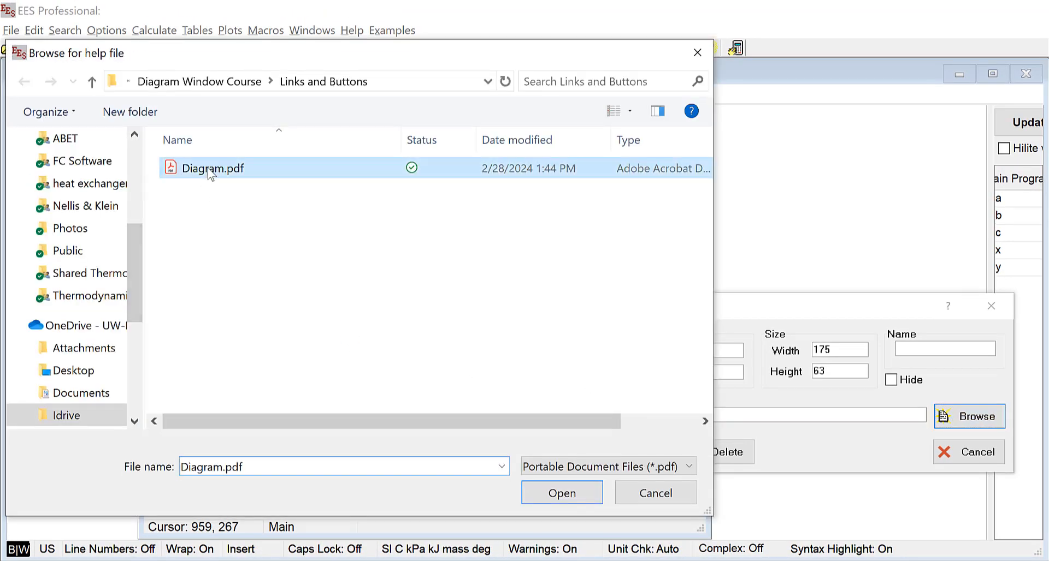
pyautogui.click(567, 496)
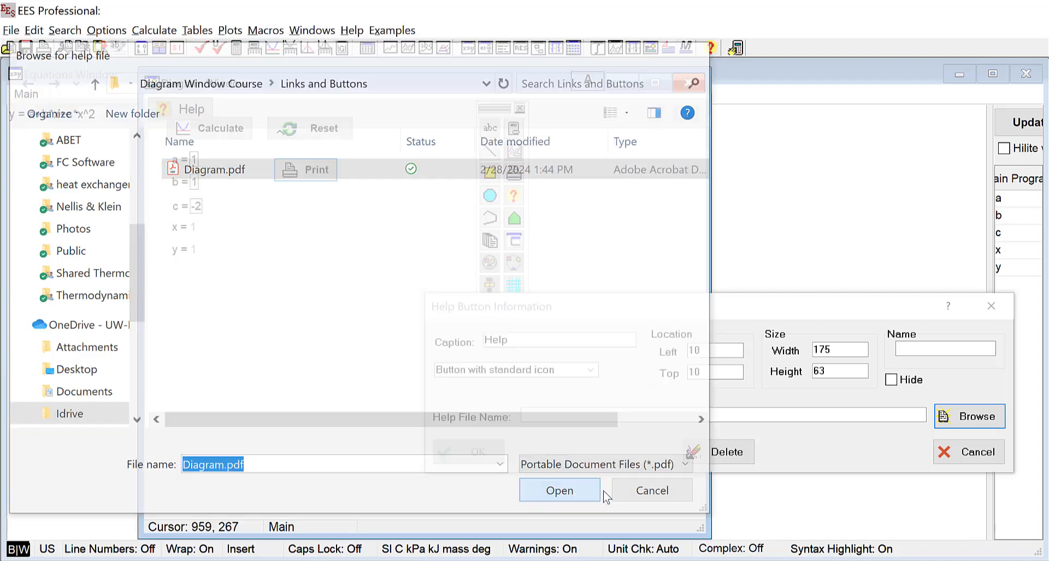
pyautogui.click(473, 454)
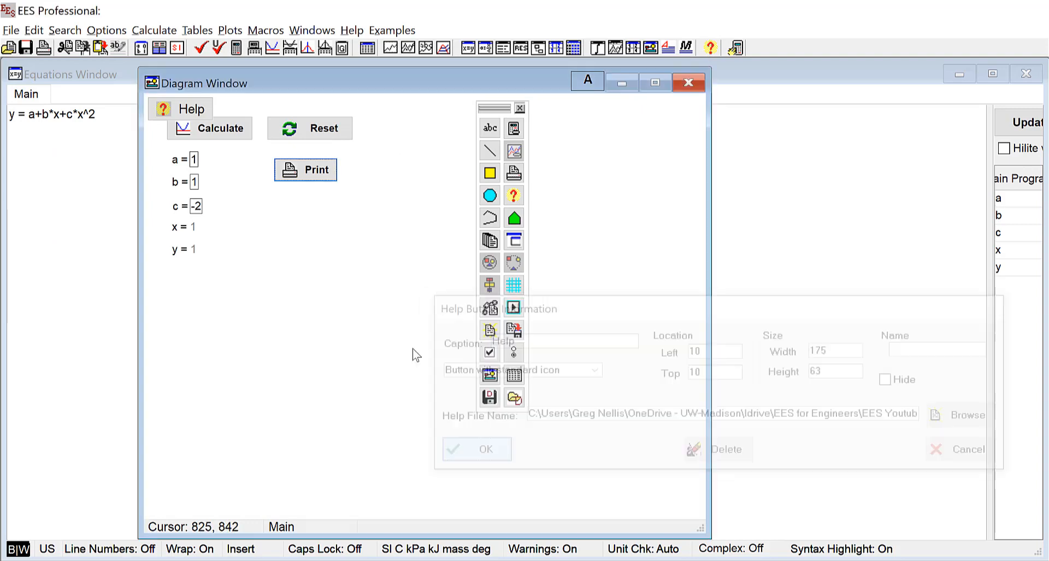
pyautogui.moveTo(196, 114); pyautogui.dragTo(322, 203)
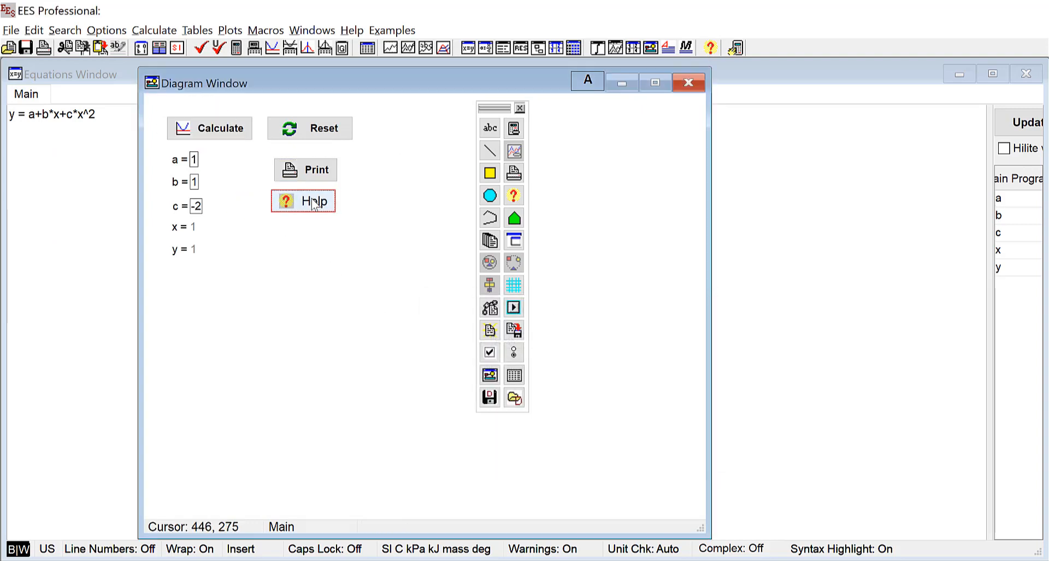
pyautogui.click(596, 82)
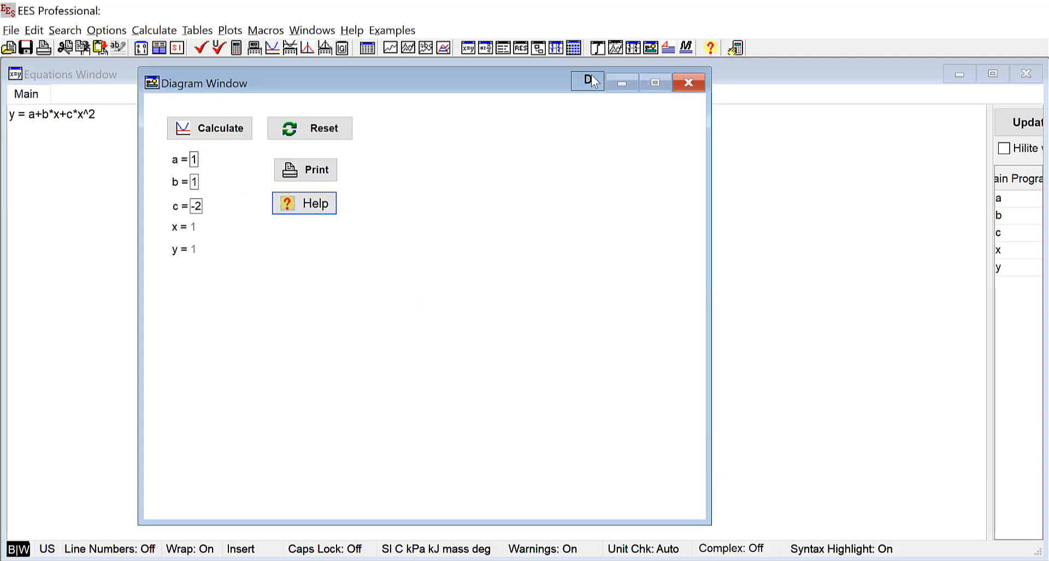
pyautogui.click(315, 206)
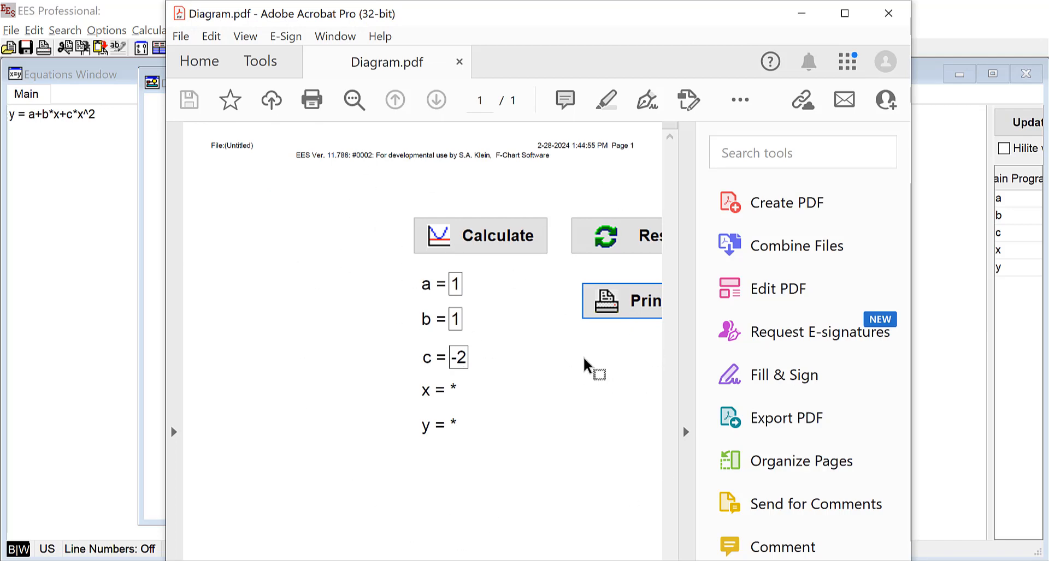
pyautogui.click(888, 14)
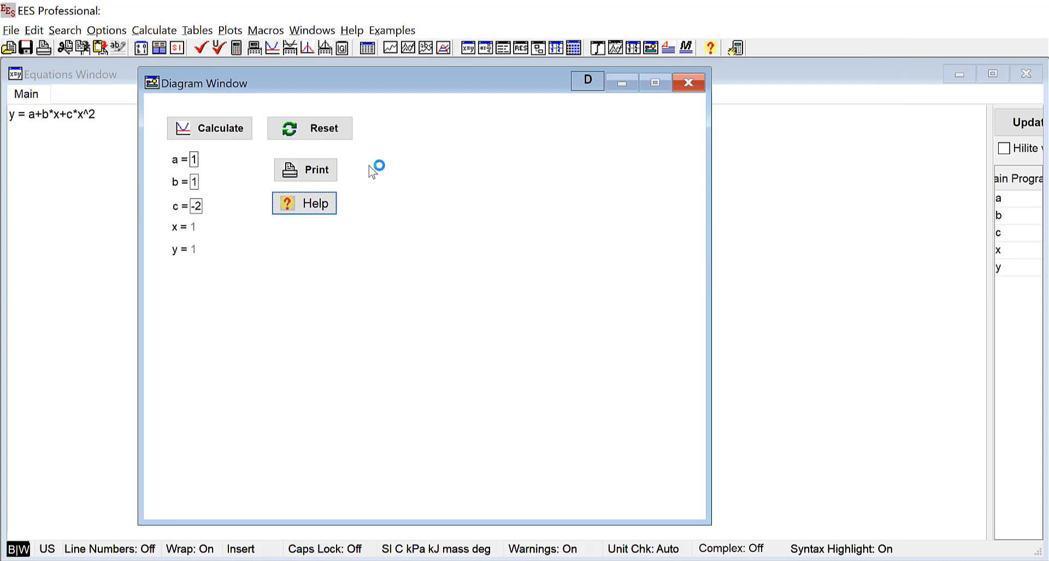